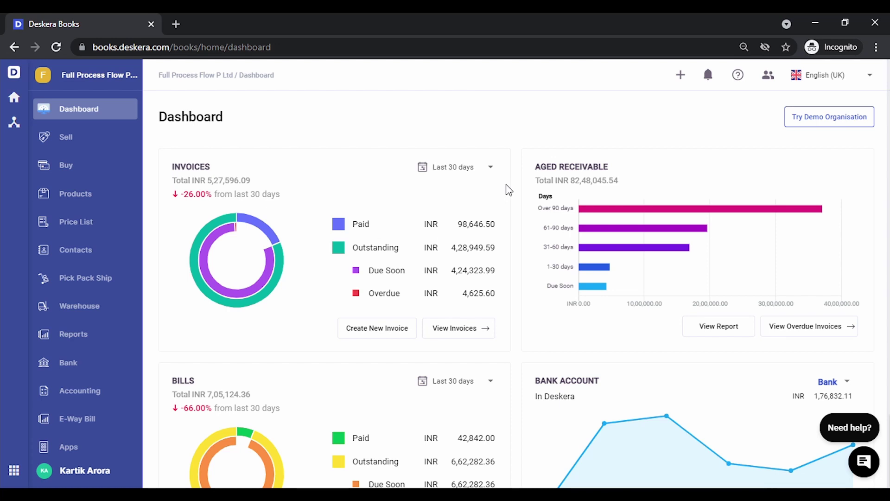
Add a unit of measurement named 'Carton' in Settings, then return to the Settings overview
{"action": "scroll", "coordinate": [49, 306], "scroll_direction": "down", "scroll_amount": 1}
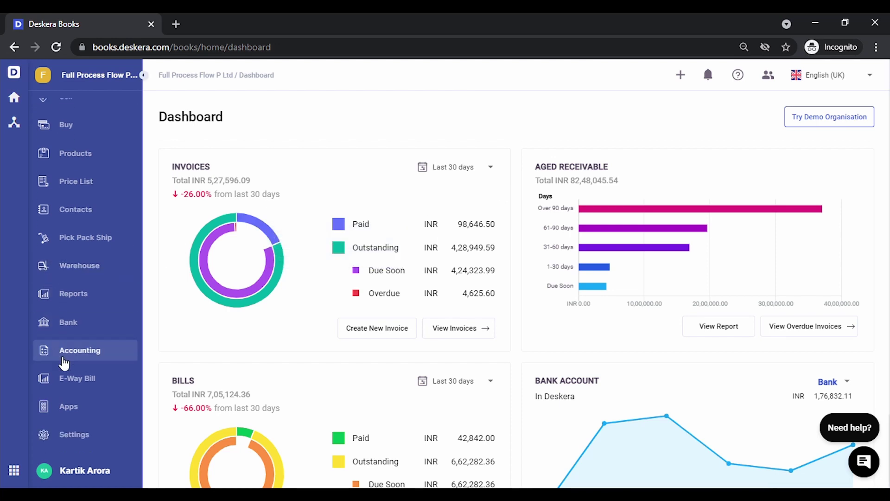
{"action": "left_click", "coordinate": [76, 436]}
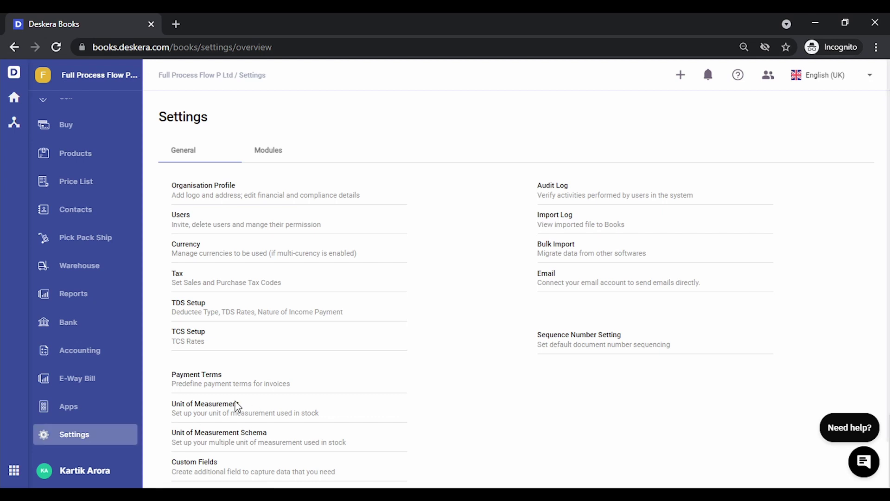
{"action": "left_click", "coordinate": [200, 408]}
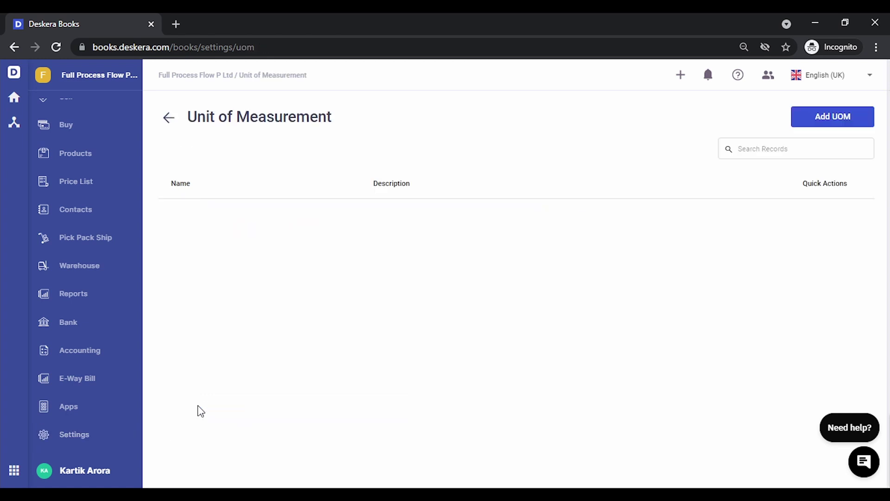
{"action": "scroll", "coordinate": [398, 306], "scroll_direction": "down", "scroll_amount": 2}
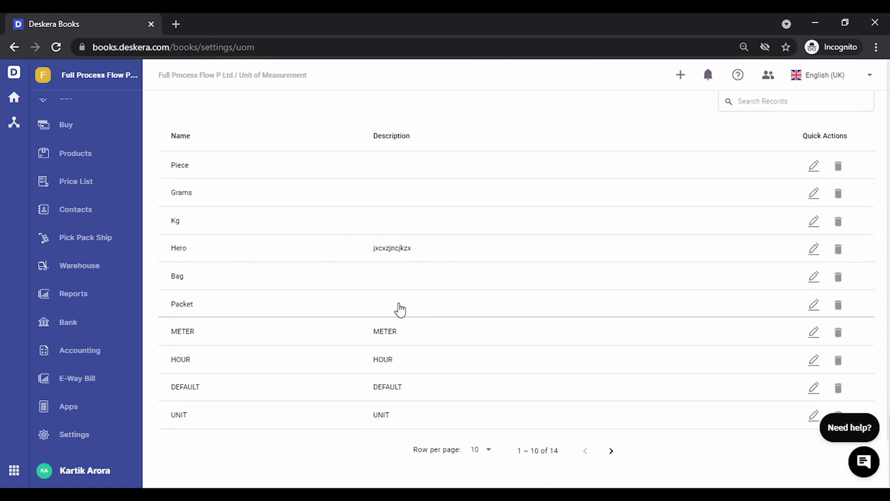
{"action": "scroll", "coordinate": [399, 309], "scroll_direction": "up", "scroll_amount": 2}
{"action": "left_click", "coordinate": [842, 119]}
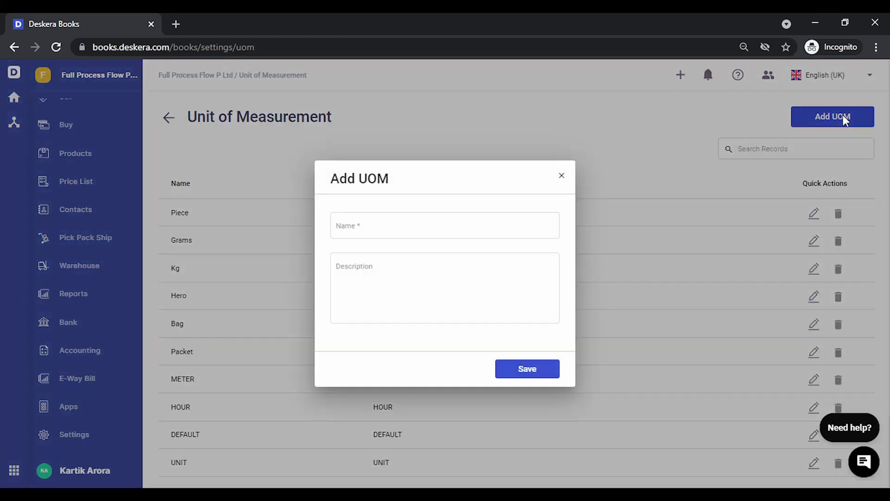
{"action": "left_click", "coordinate": [490, 224]}
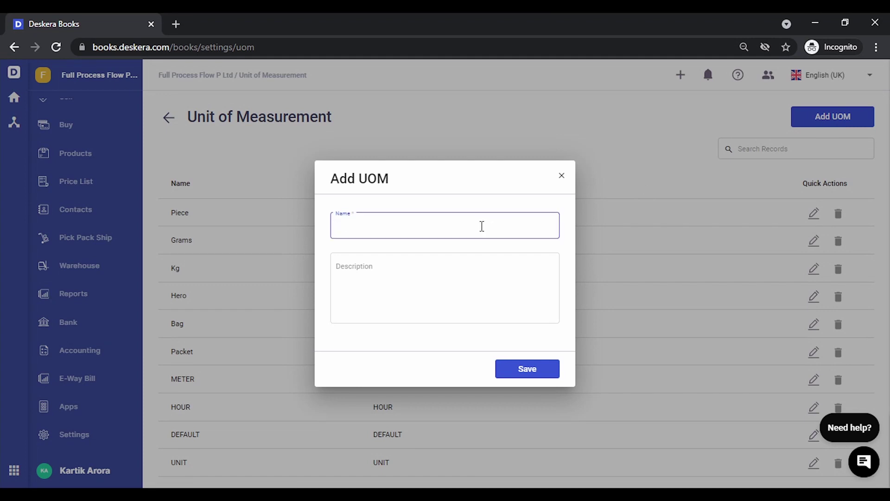
{"action": "type", "text": "Carton"}
{"action": "left_click", "coordinate": [542, 378]}
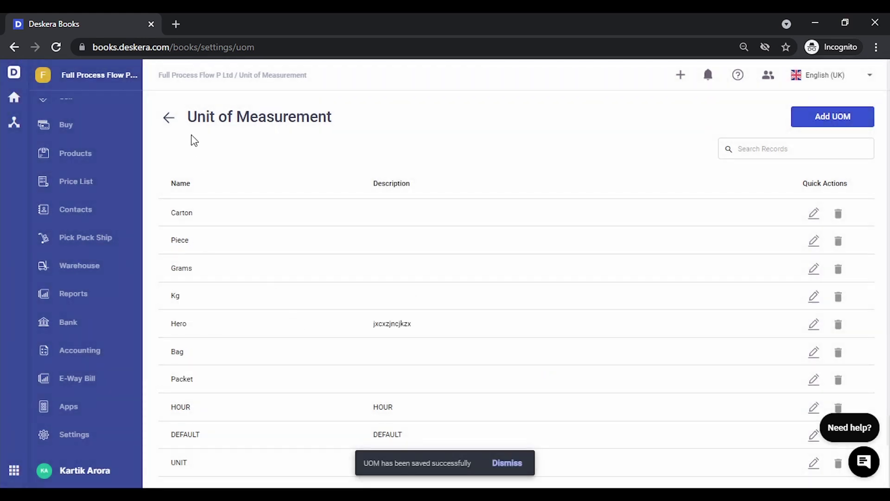
{"action": "left_click", "coordinate": [168, 118]}
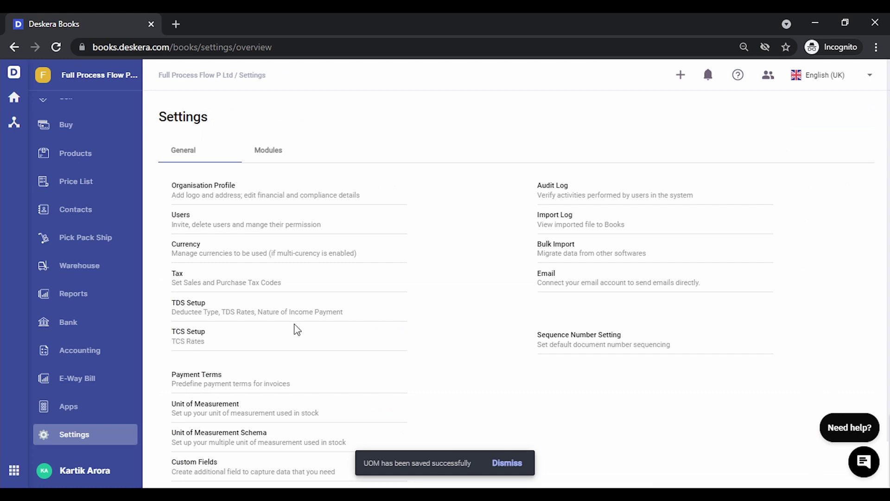
Open the Unit of Measurement Schema list from the Settings page
{"action": "scroll", "coordinate": [294, 327], "scroll_direction": "down", "scroll_amount": 1}
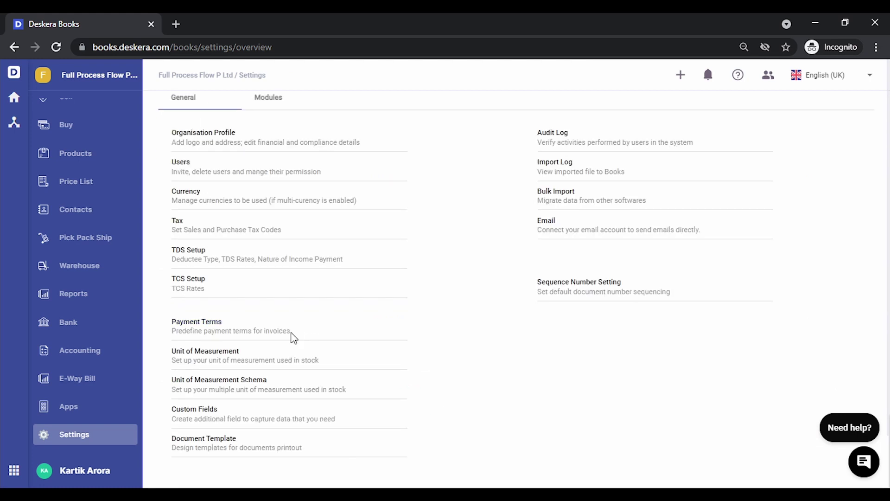
{"action": "left_click", "coordinate": [253, 385]}
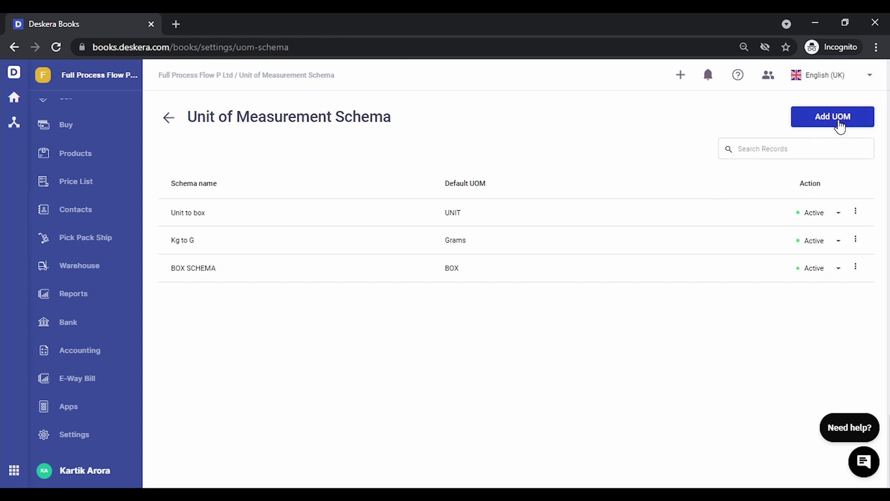
Start a new UOM schema named 'carton to Pcs' with PIECES as the default unit
{"action": "left_click", "coordinate": [827, 130]}
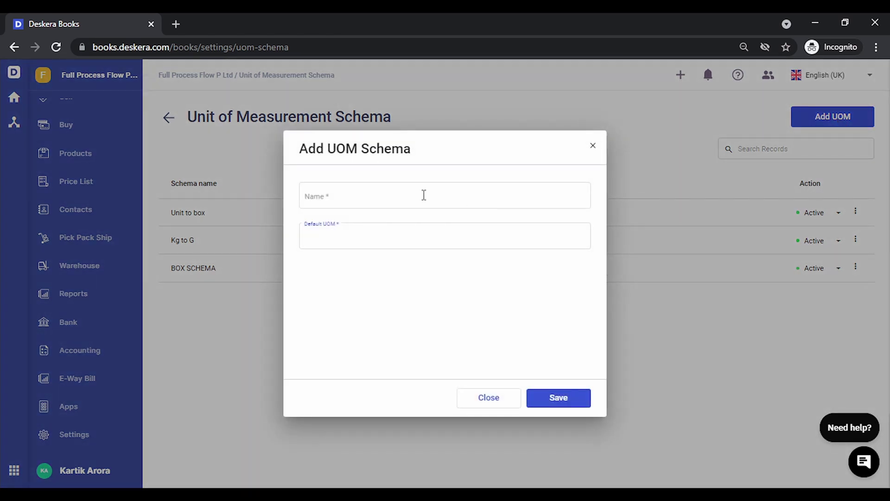
{"action": "left_click", "coordinate": [423, 195]}
{"action": "type", "text": "c"}
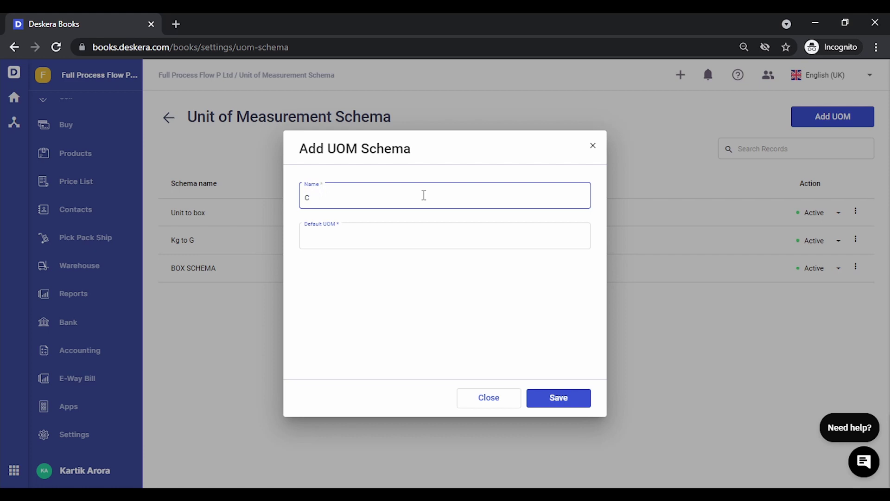
{"action": "type", "text": "arton to Pcs"}
{"action": "key", "text": "Tab"}
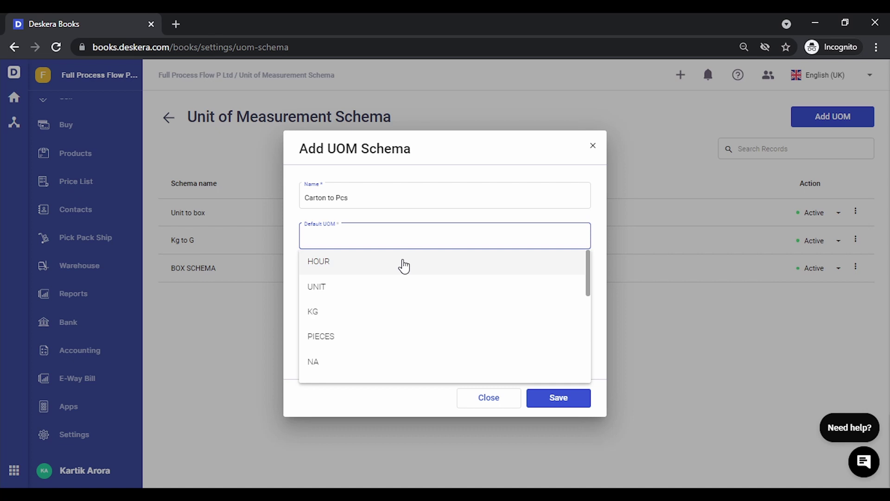
{"action": "left_click", "coordinate": [369, 343]}
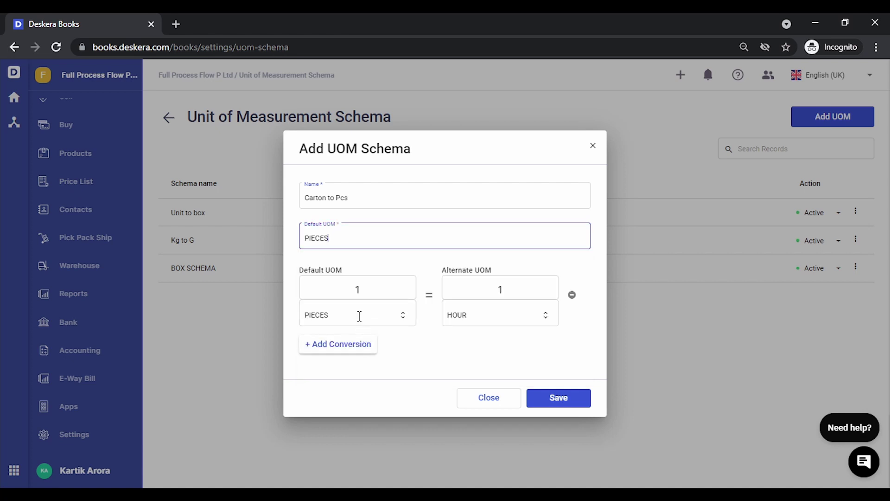
Set the schema's conversion to 500 PIECES per 1 Carton
{"action": "left_click", "coordinate": [405, 316]}
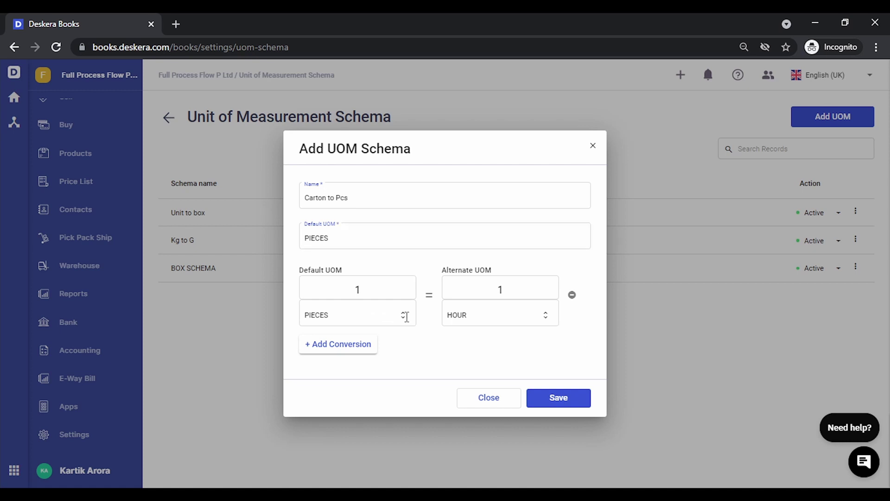
{"action": "left_click", "coordinate": [540, 316]}
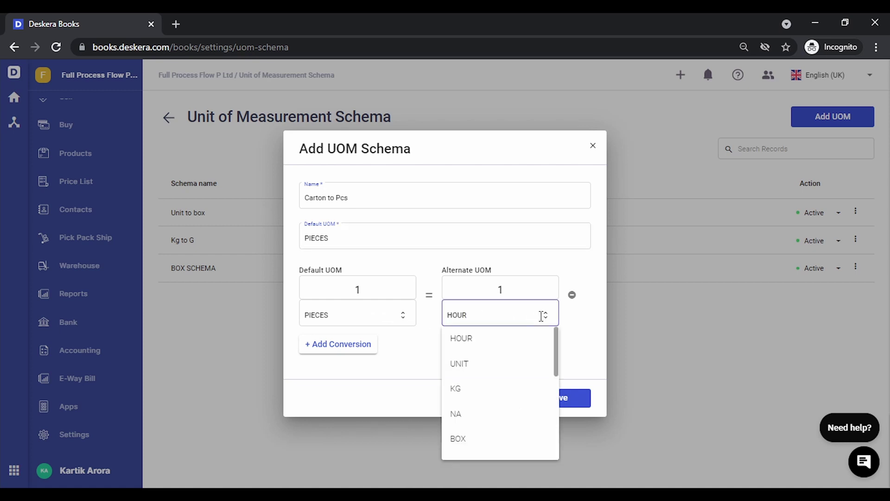
{"action": "key", "text": "BackSpace"}
{"action": "key", "text": "BackSpace"}
{"action": "key", "text": "BackSpace"}
{"action": "key", "text": "BackSpace"}
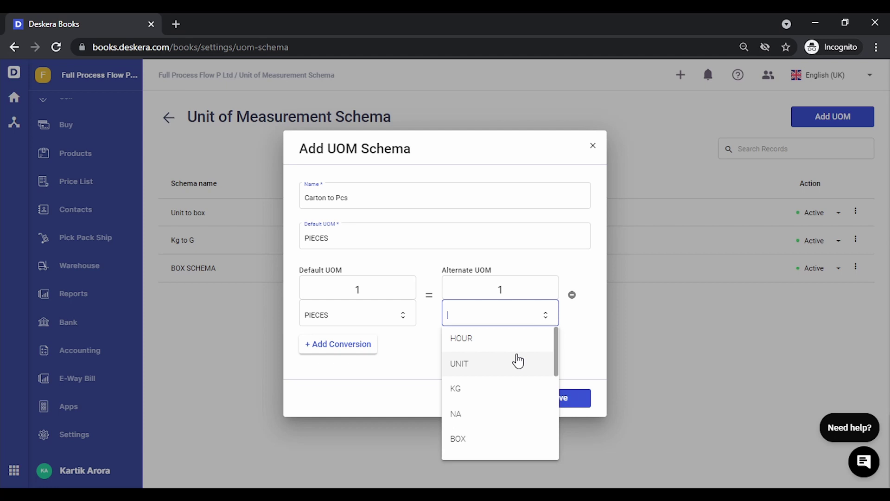
{"action": "scroll", "coordinate": [500, 383], "scroll_direction": "down", "scroll_amount": 5}
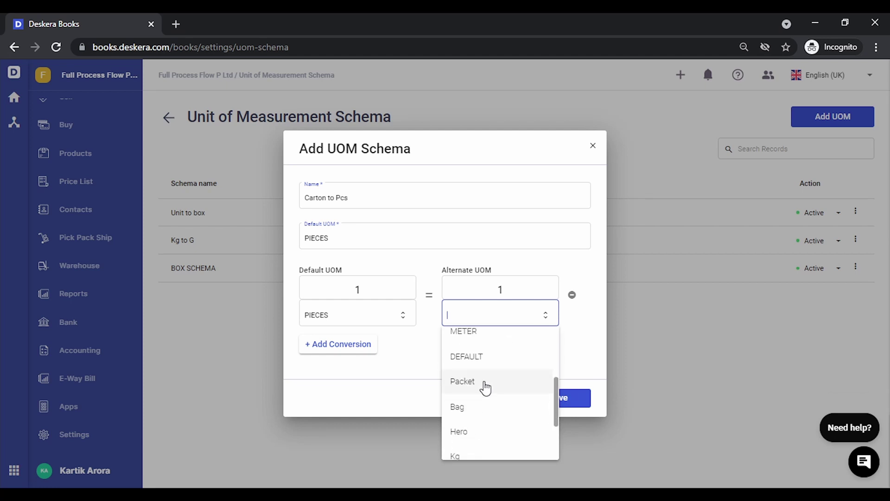
{"action": "scroll", "coordinate": [482, 390], "scroll_direction": "down", "scroll_amount": 3}
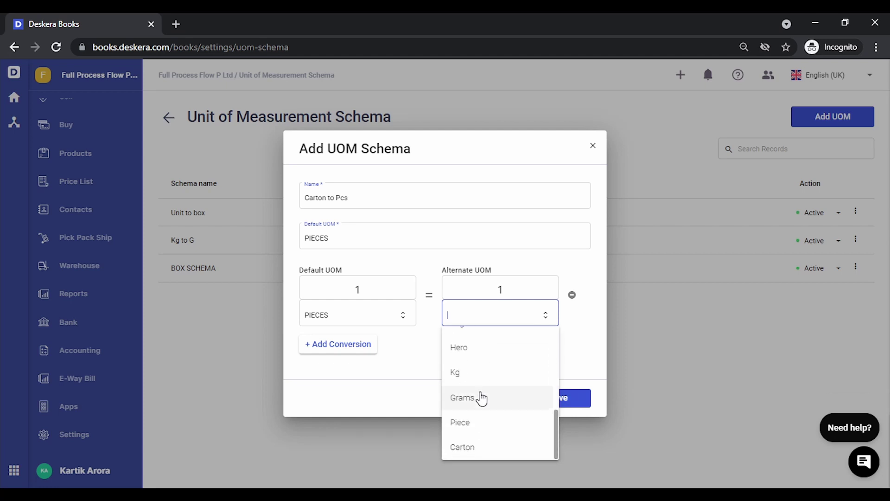
{"action": "left_click", "coordinate": [477, 448]}
{"action": "left_click", "coordinate": [378, 290]}
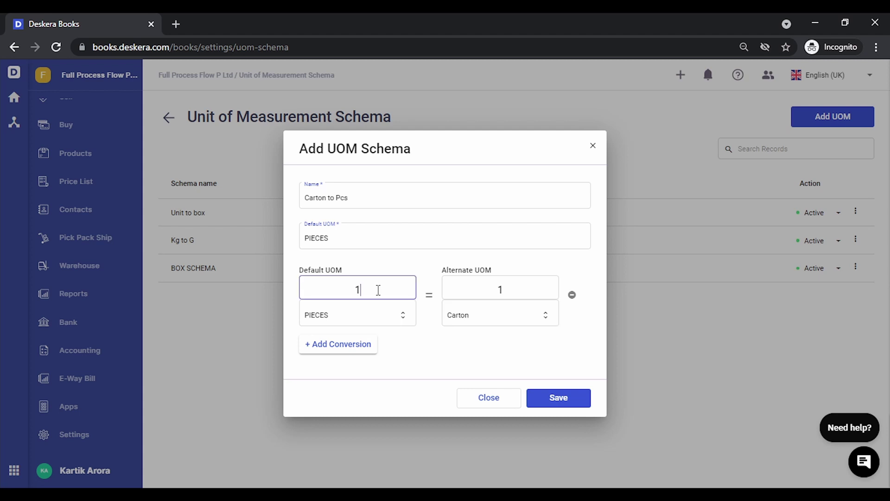
{"action": "double_click", "coordinate": [379, 290]}
{"action": "type", "text": "500"}
Add a second conversion of 100 PIECES per 1 BOX and save the Carton to Pcs schema
{"action": "left_click", "coordinate": [398, 375]}
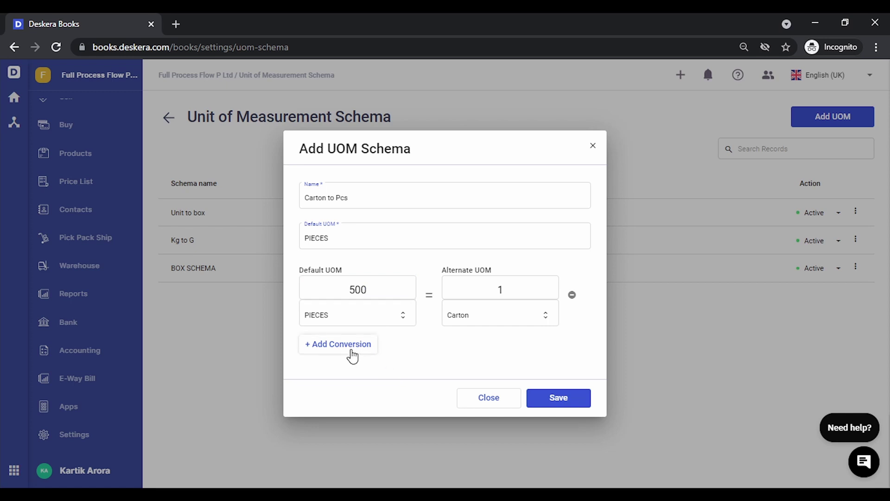
{"action": "left_click", "coordinate": [352, 355]}
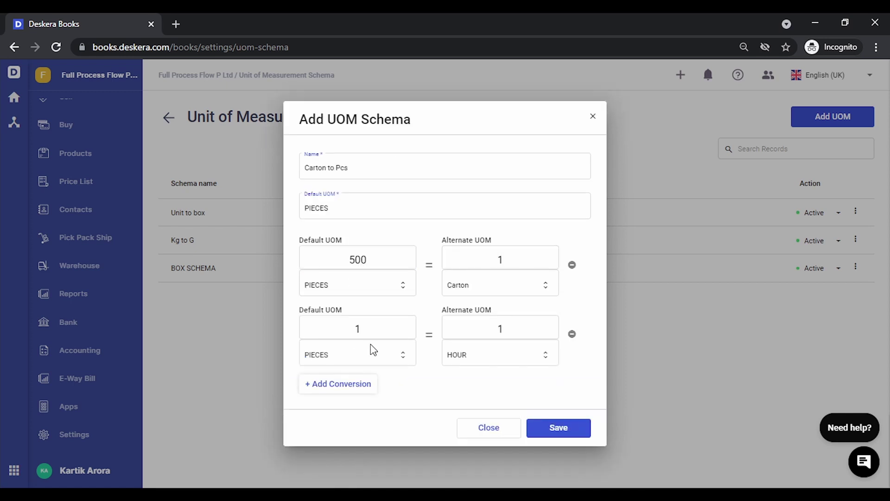
{"action": "left_click", "coordinate": [386, 330]}
{"action": "type", "text": "100"}
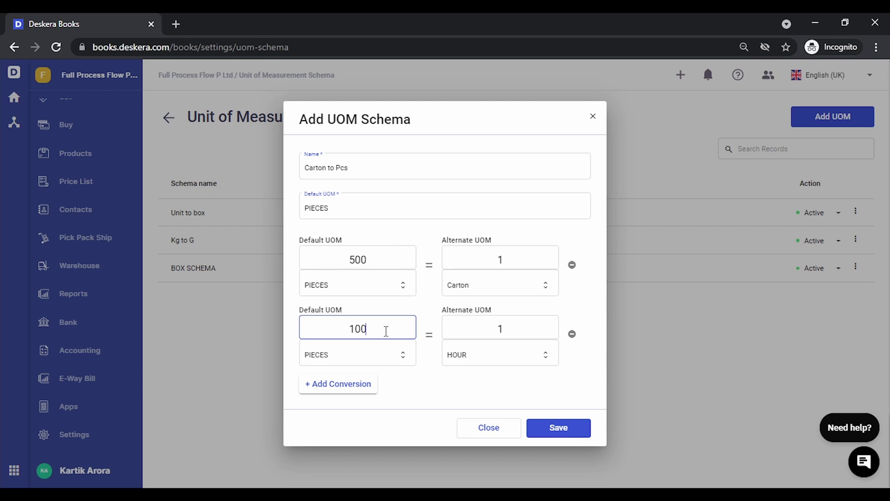
{"action": "left_click", "coordinate": [531, 357]}
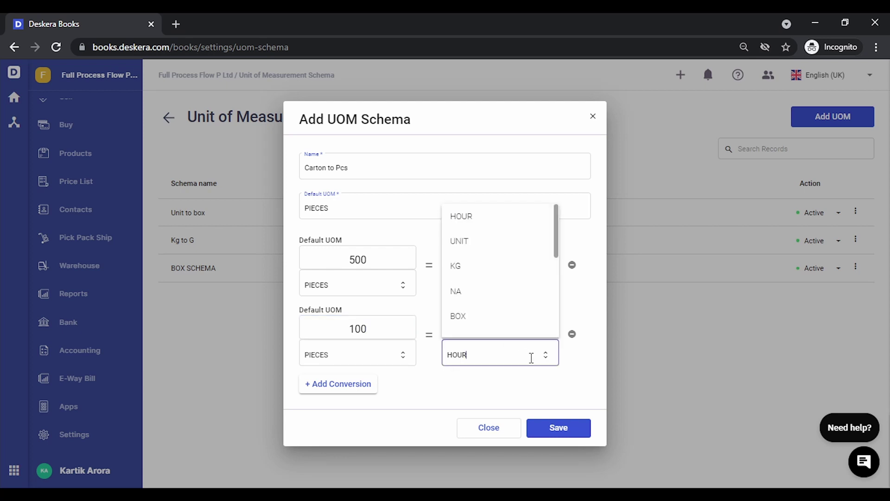
{"action": "left_click", "coordinate": [501, 322]}
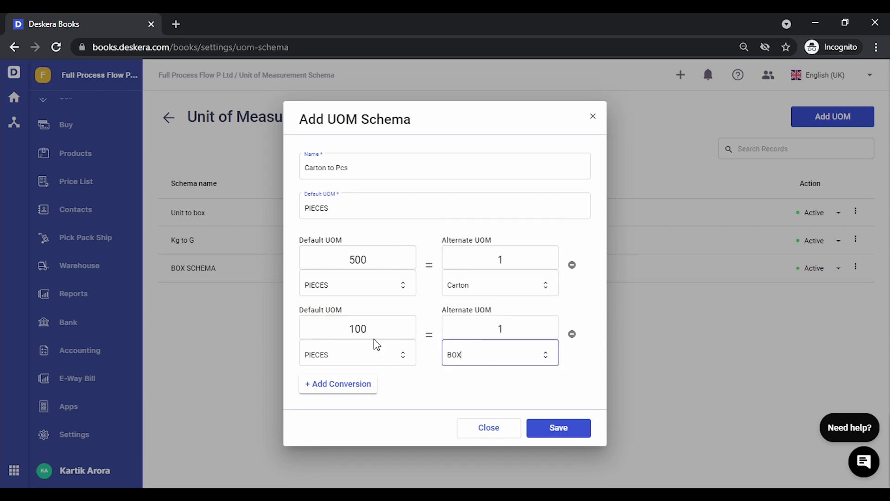
{"action": "left_click", "coordinate": [572, 432]}
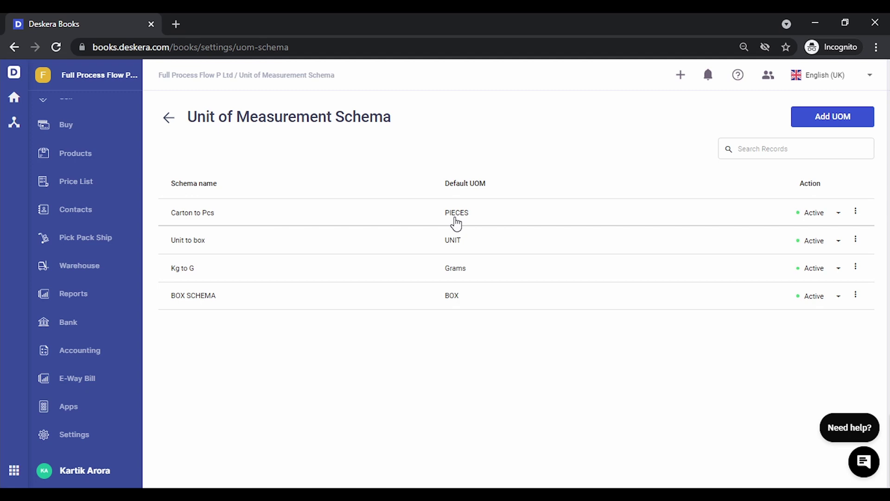
Start a new Tracked product named 'Water Bottle' from the Products list
{"action": "scroll", "coordinate": [92, 198], "scroll_direction": "up", "scroll_amount": 1}
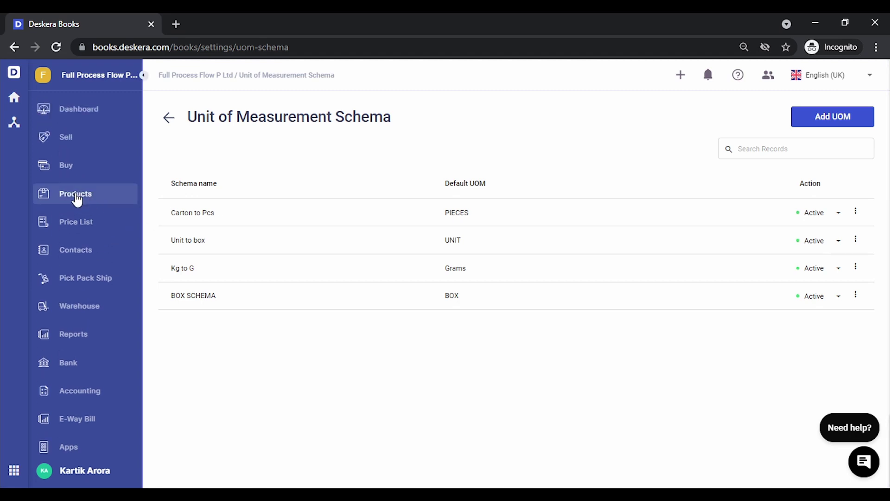
{"action": "left_click", "coordinate": [76, 195]}
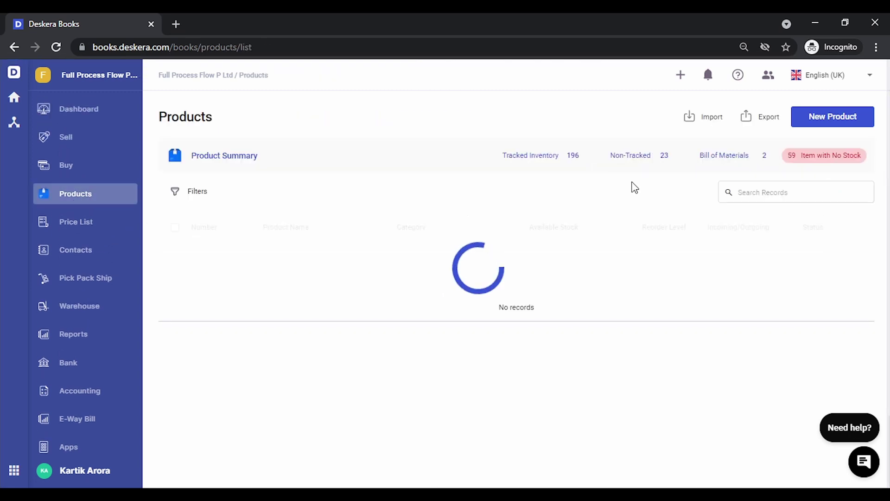
{"action": "left_click", "coordinate": [831, 116]}
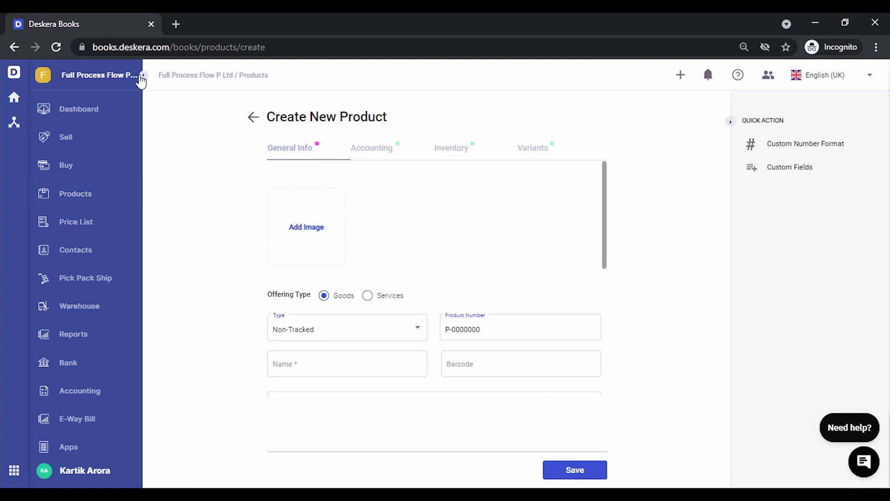
{"action": "left_click", "coordinate": [140, 75]}
{"action": "left_click", "coordinate": [292, 335]}
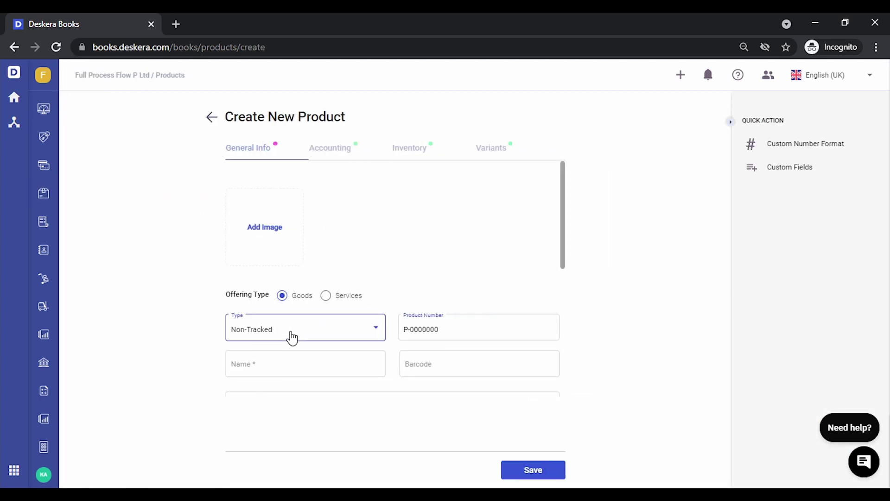
{"action": "left_click", "coordinate": [270, 351]}
{"action": "left_click", "coordinate": [279, 368]}
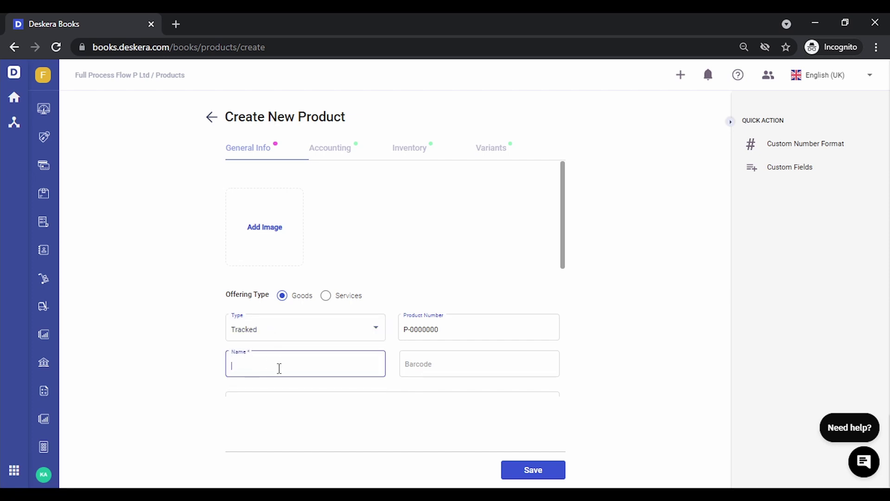
{"action": "type", "text": "Water Bottle"}
Give the product HSN code 8471 and UQC 'Pcs'
{"action": "scroll", "coordinate": [459, 295], "scroll_direction": "down", "scroll_amount": 3}
{"action": "scroll", "coordinate": [460, 295], "scroll_direction": "down", "scroll_amount": 3}
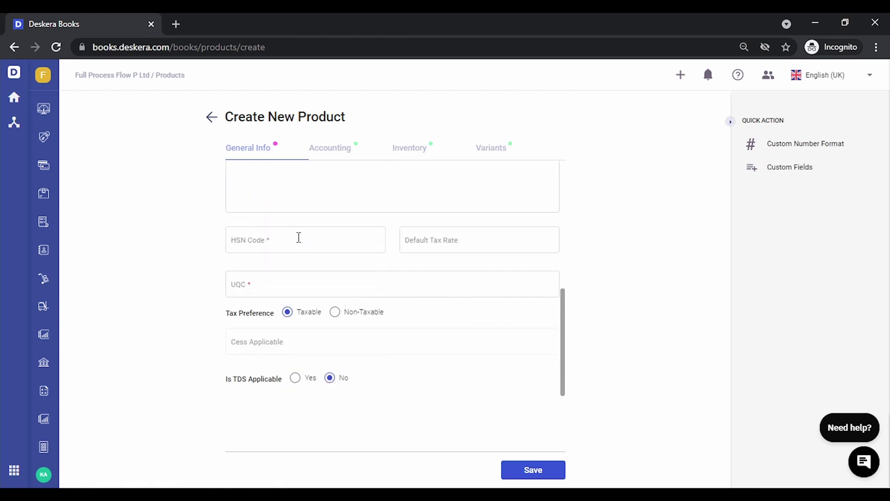
{"action": "left_click", "coordinate": [299, 242]}
{"action": "type", "text": "8471"}
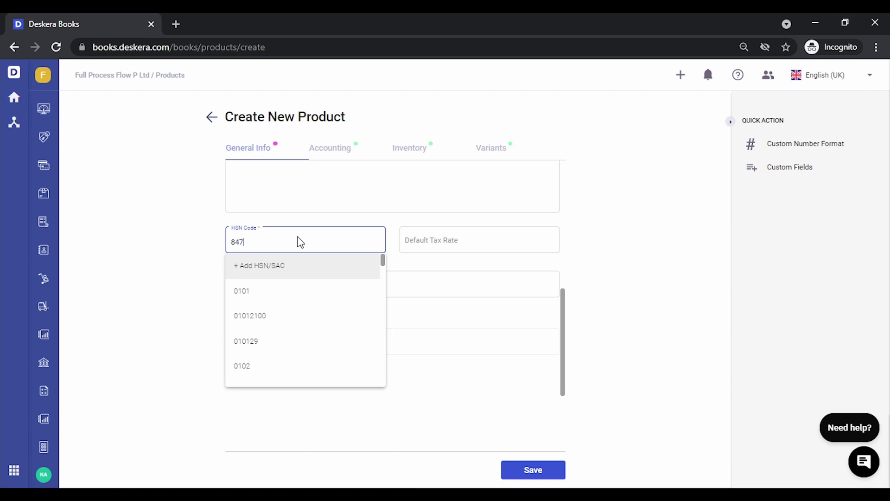
{"action": "key", "text": "Down"}
{"action": "key", "text": "Down"}
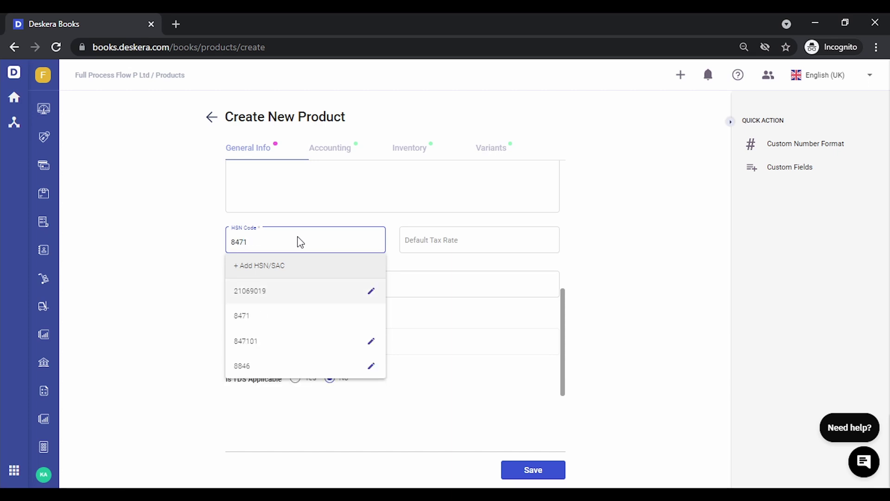
{"action": "key", "text": "Return"}
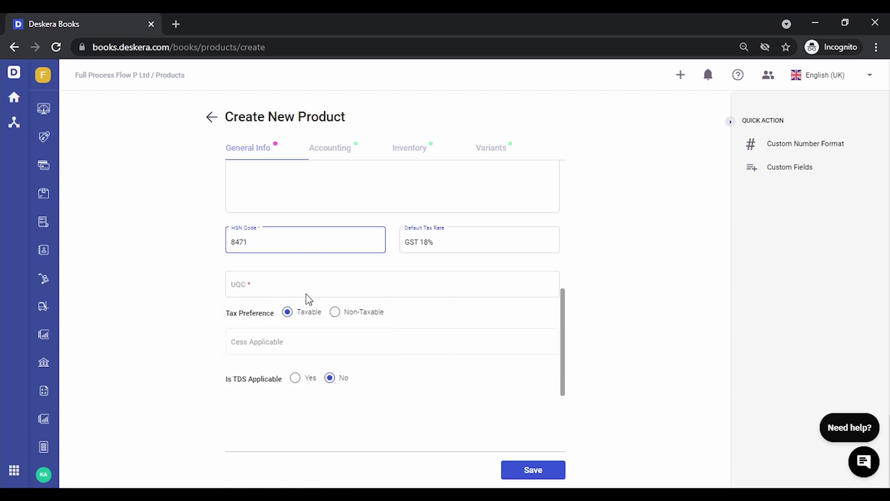
{"action": "left_click", "coordinate": [320, 285]}
{"action": "type", "text": "Pcs"}
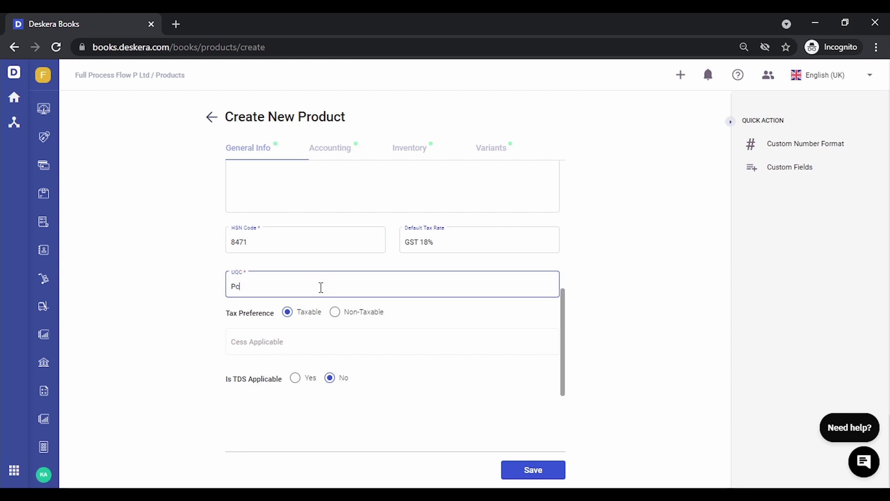
Change the product's inventory unit of measurement from UNIT to PIECES
{"action": "left_click", "coordinate": [409, 152]}
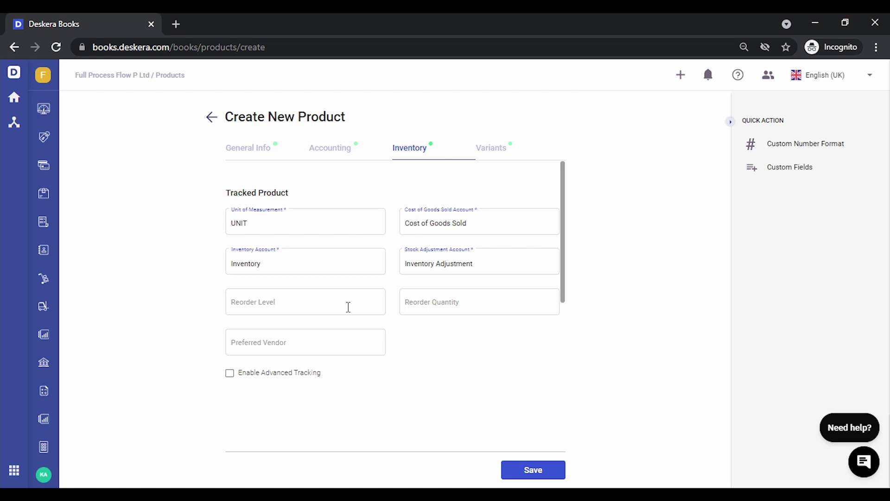
{"action": "scroll", "coordinate": [348, 306], "scroll_direction": "down", "scroll_amount": 3}
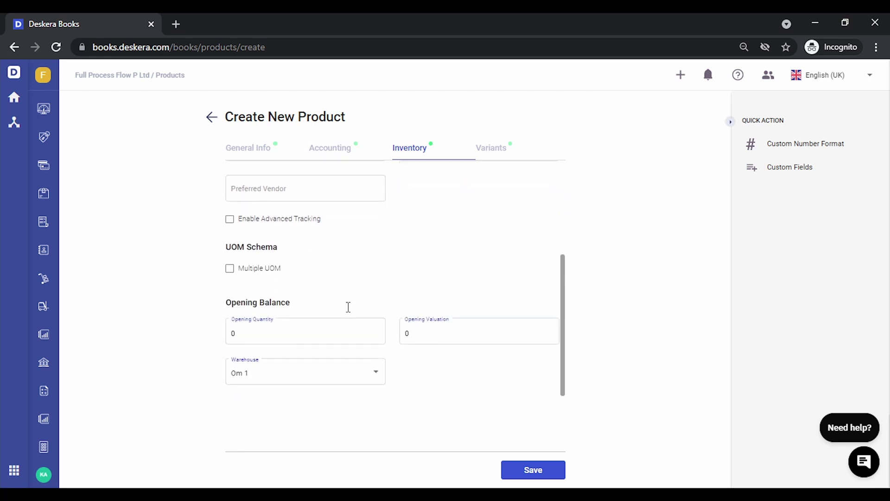
{"action": "scroll", "coordinate": [284, 276], "scroll_direction": "up", "scroll_amount": 3}
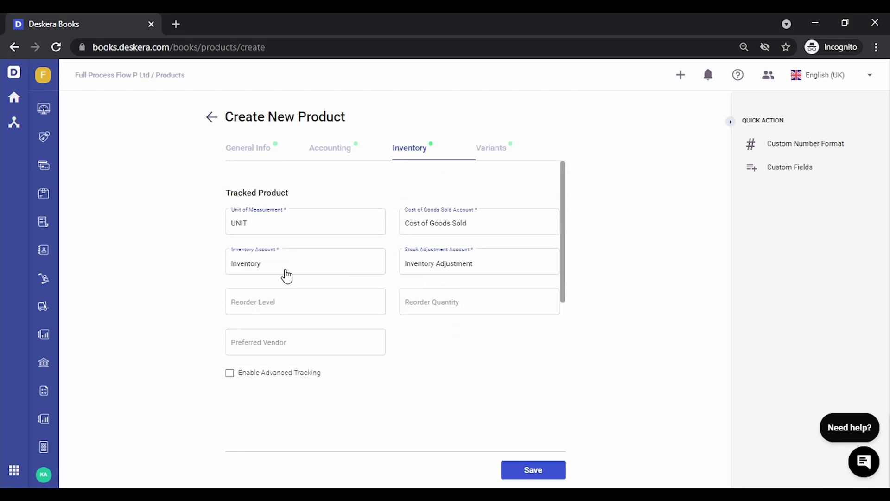
{"action": "left_click", "coordinate": [332, 223]}
{"action": "key", "text": "BackSpace"}
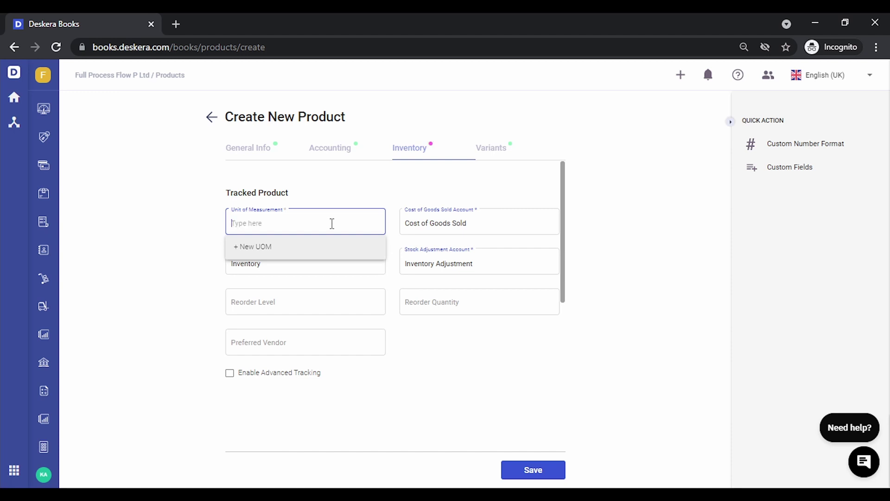
{"action": "type", "text": "pi"}
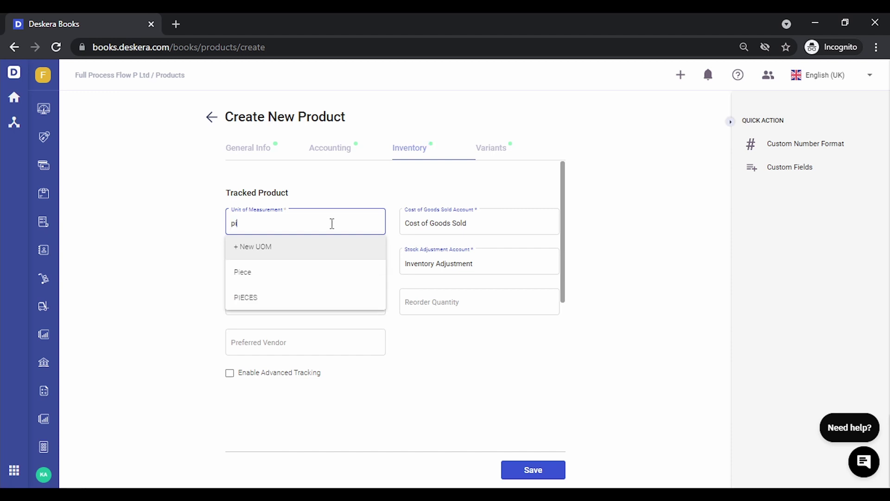
{"action": "left_click", "coordinate": [299, 306]}
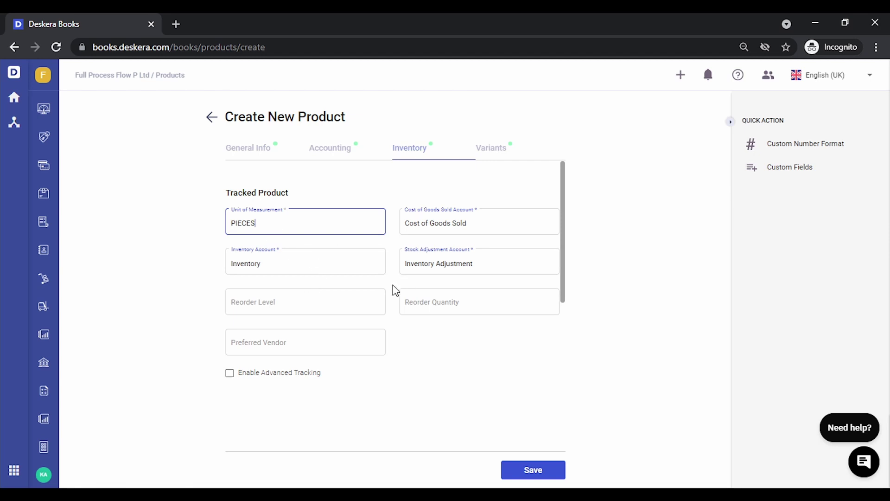
{"action": "scroll", "coordinate": [394, 291], "scroll_direction": "down", "scroll_amount": 3}
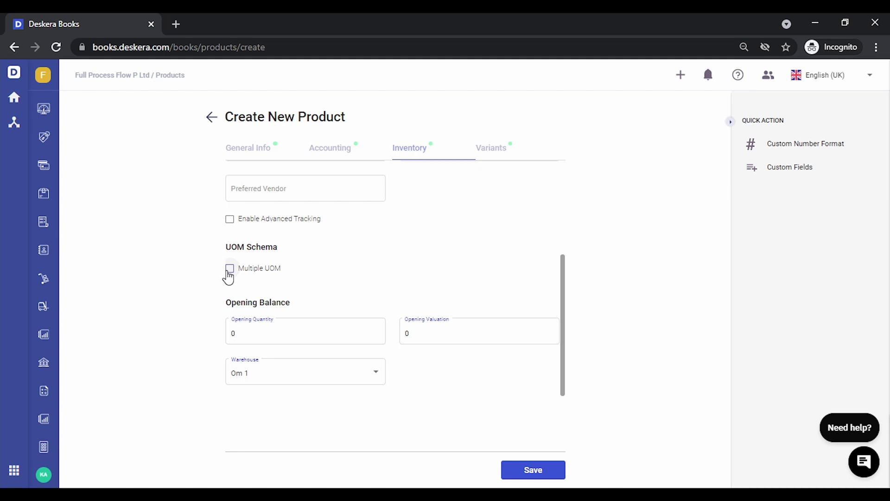
Enable Multiple UOM on Water Bottle and assign the Carton to Pcs schema
{"action": "left_click", "coordinate": [229, 270]}
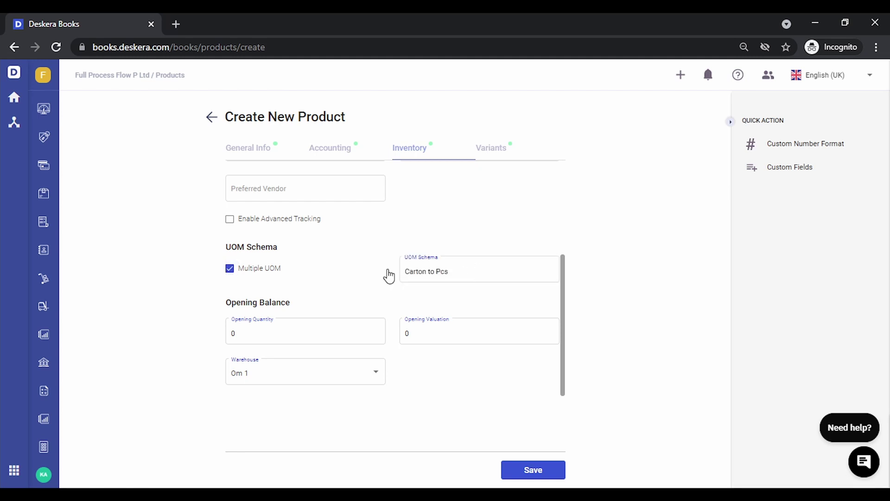
{"action": "scroll", "coordinate": [389, 276], "scroll_direction": "up", "scroll_amount": 3}
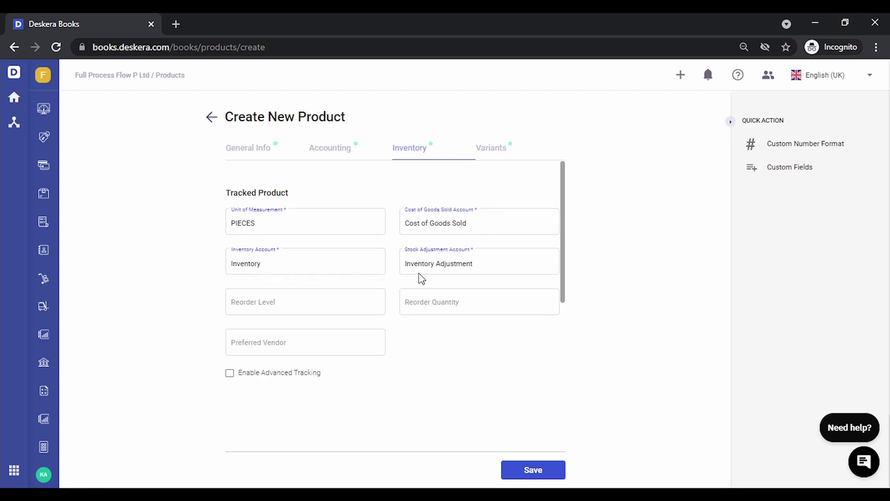
{"action": "scroll", "coordinate": [419, 278], "scroll_direction": "down", "scroll_amount": 3}
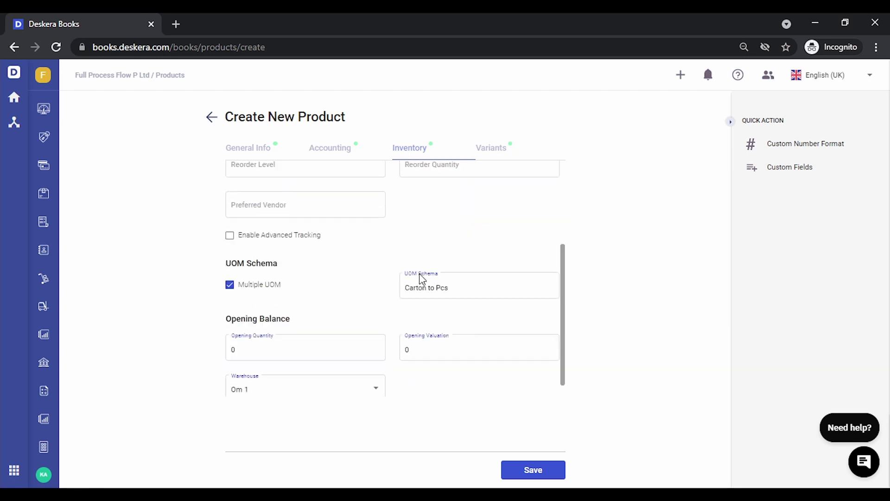
{"action": "left_click", "coordinate": [483, 277]}
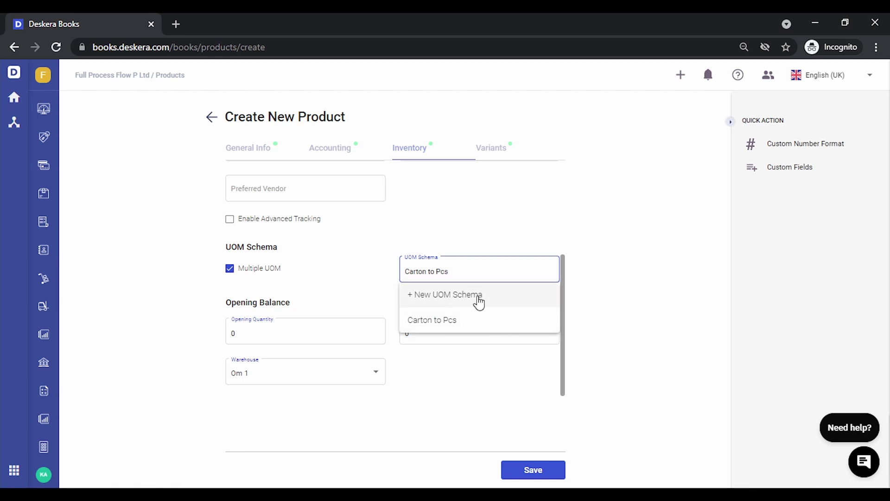
{"action": "left_click", "coordinate": [441, 320]}
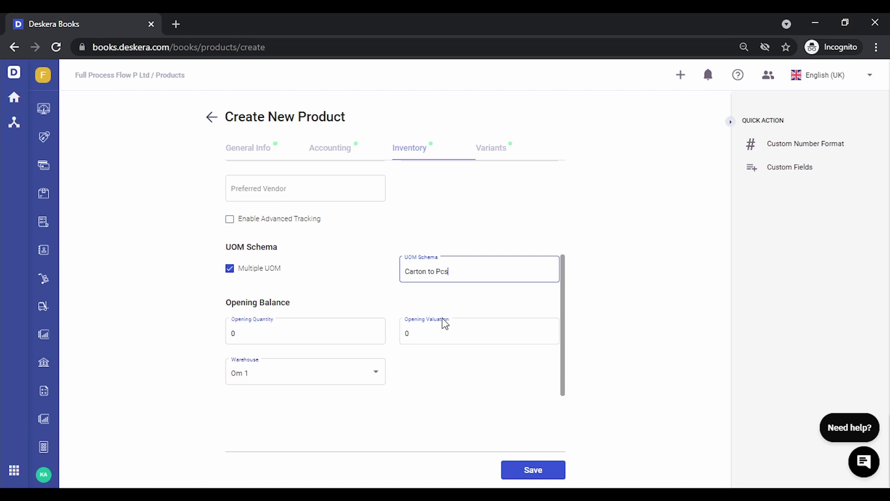
Set the Water Bottle purchase price to 30 on the Accounting tab
{"action": "left_click", "coordinate": [340, 153]}
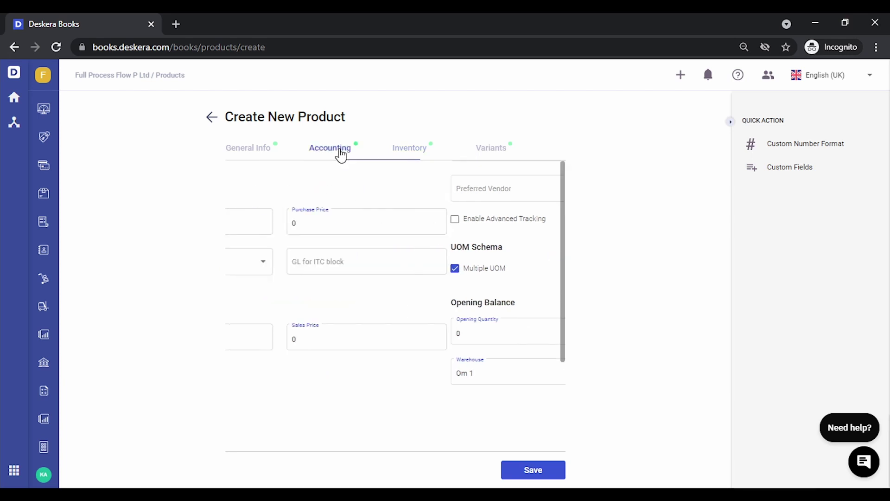
{"action": "left_click", "coordinate": [420, 222]}
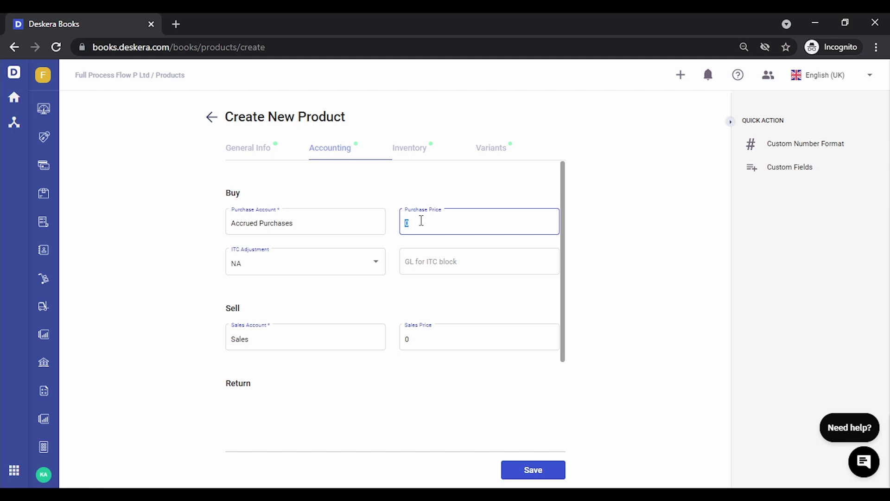
{"action": "type", "text": "5"}
{"action": "left_click", "coordinate": [410, 149]}
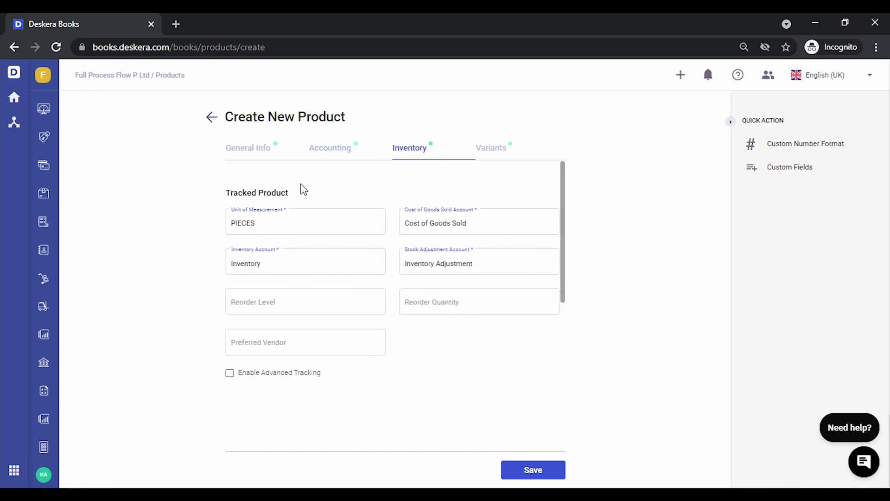
{"action": "left_click", "coordinate": [336, 159]}
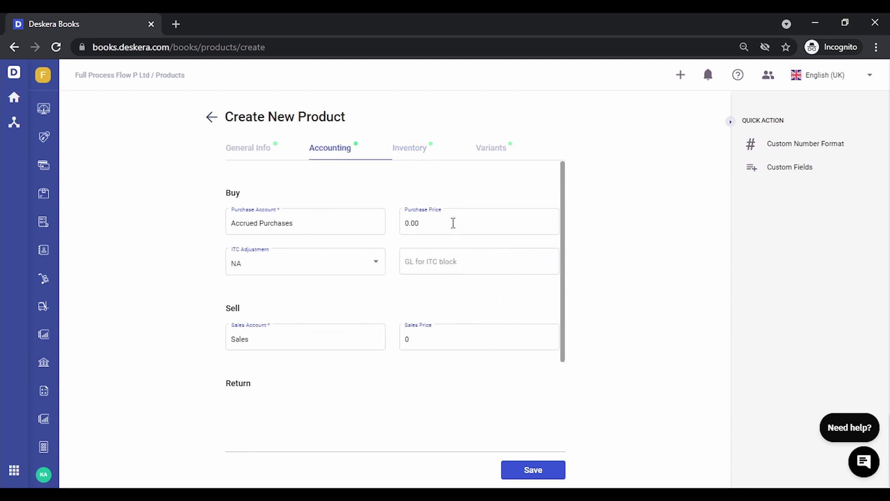
{"action": "left_click", "coordinate": [453, 224]}
{"action": "type", "text": "30"}
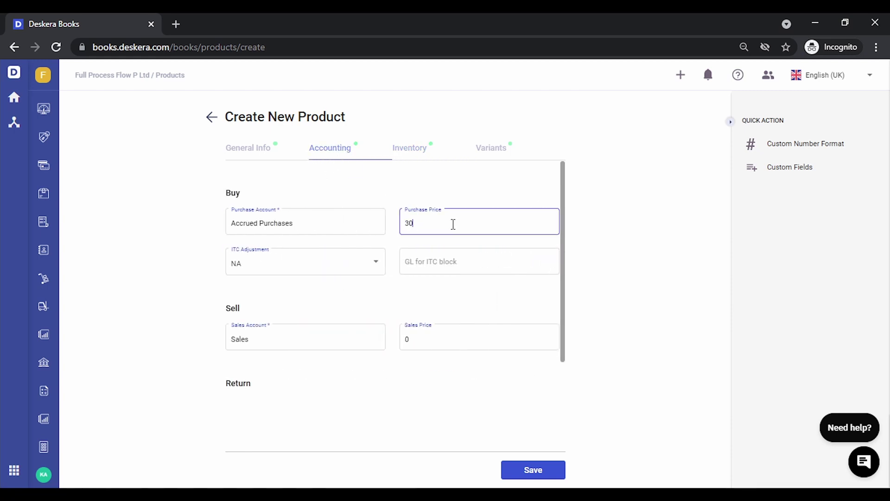
{"action": "left_click", "coordinate": [397, 311]}
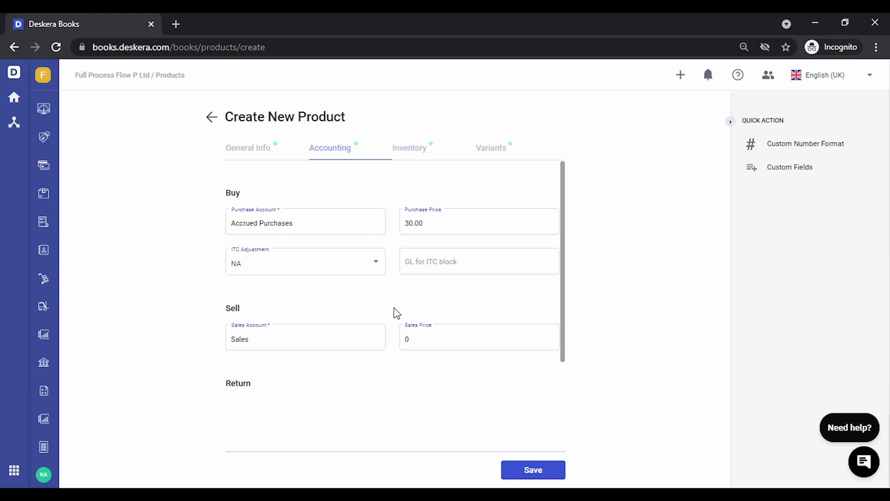
Set the sales price to 45 and save the Water Bottle product
{"action": "left_click", "coordinate": [437, 343]}
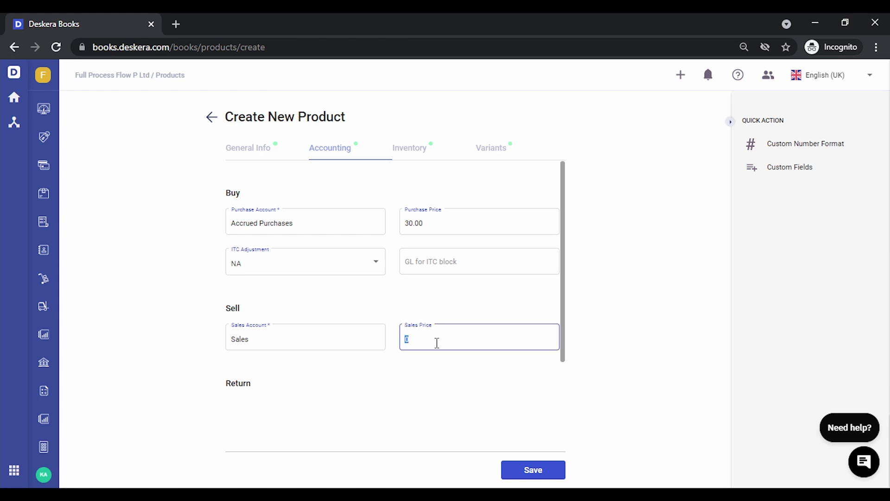
{"action": "type", "text": "45"}
{"action": "left_click", "coordinate": [504, 416]}
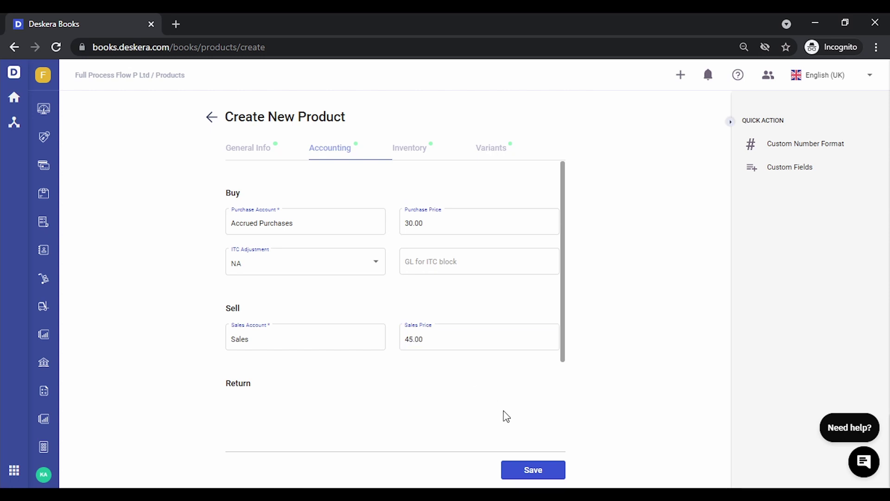
{"action": "left_click", "coordinate": [547, 479]}
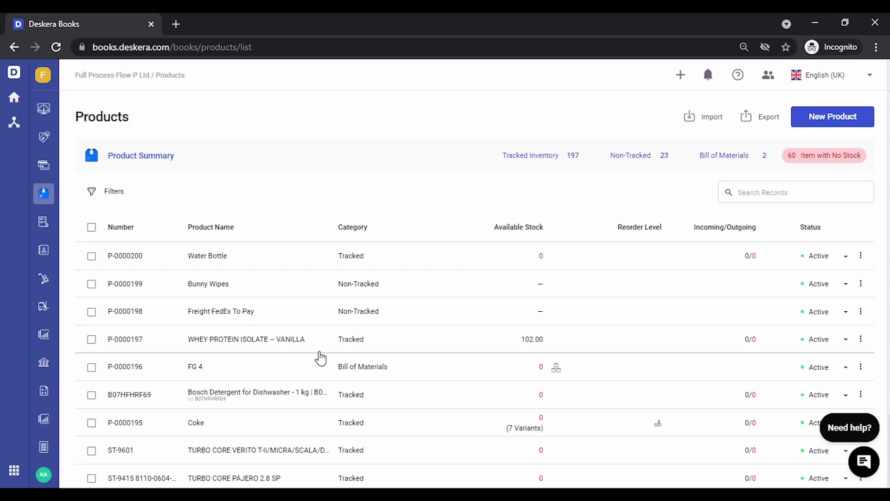
Create a new purchase order with HP World as the supplier
{"action": "left_click", "coordinate": [679, 78]}
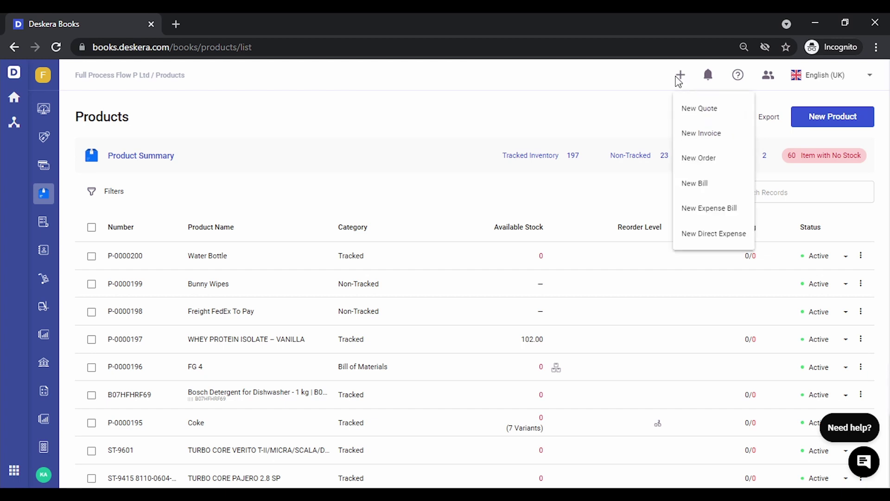
{"action": "left_click", "coordinate": [711, 159]}
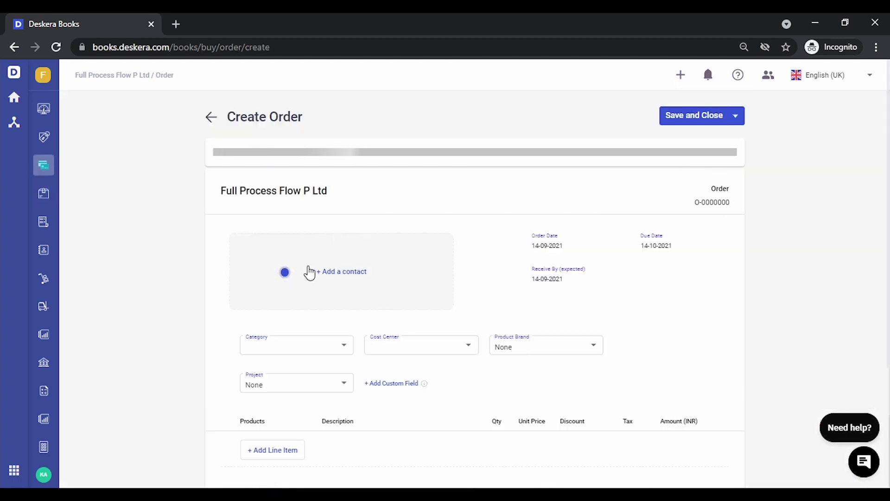
{"action": "left_click", "coordinate": [309, 273]}
{"action": "type", "text": "hp"}
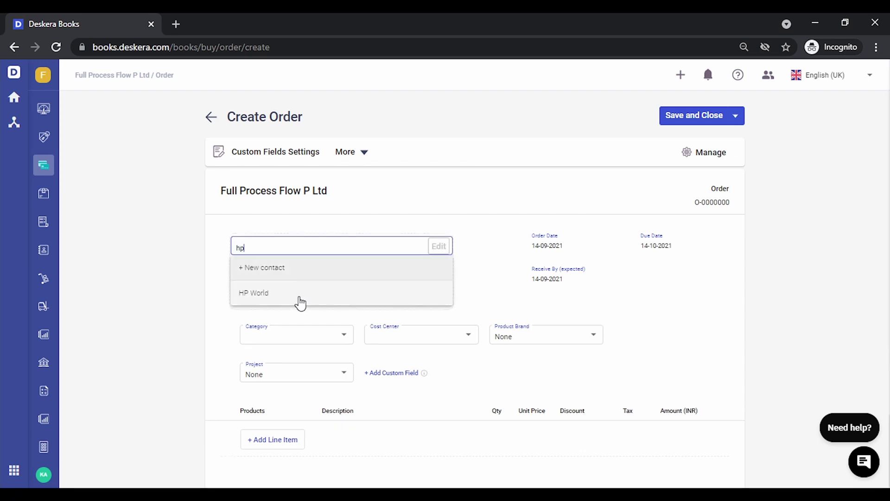
{"action": "left_click", "coordinate": [298, 300]}
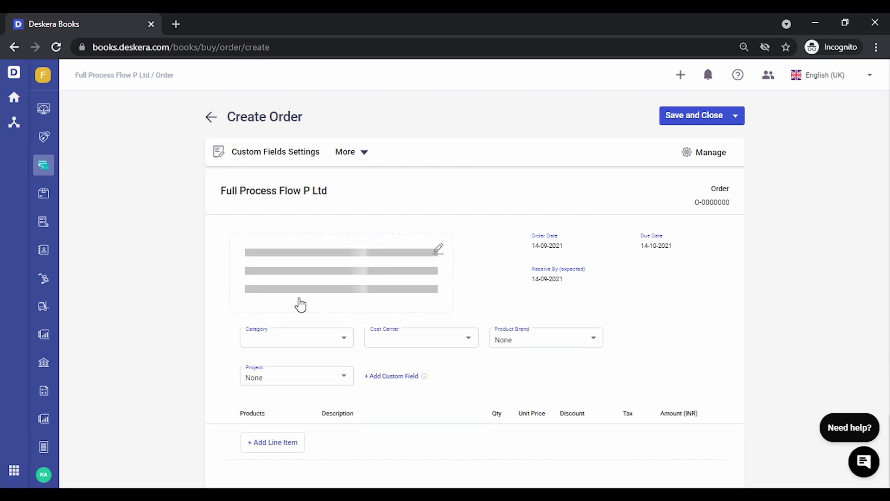
{"action": "scroll", "coordinate": [184, 340], "scroll_direction": "down", "scroll_amount": 3}
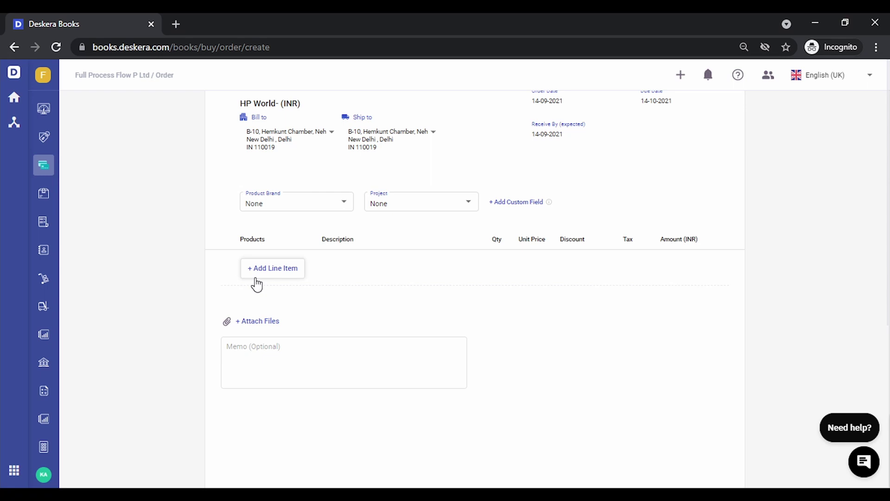
Add Water Bottle as the order's first line item, found by searching 'ater'
{"action": "left_click", "coordinate": [278, 290]}
{"action": "type", "text": "ater"}
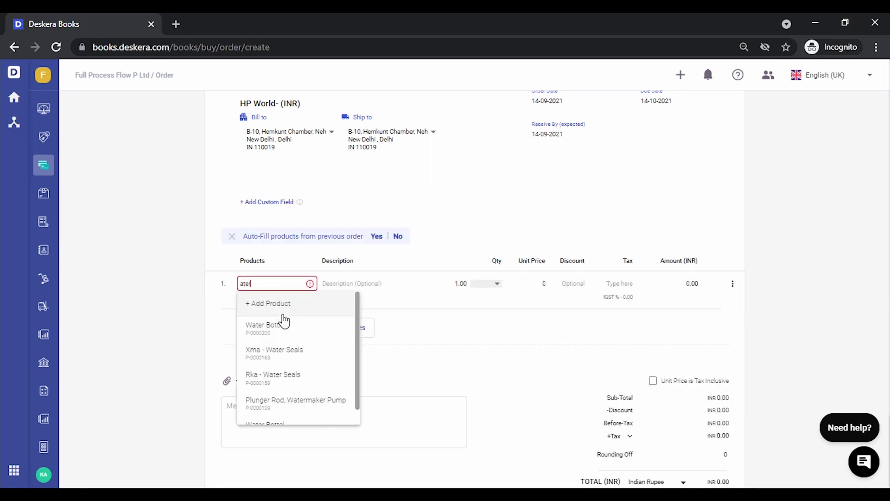
{"action": "left_click", "coordinate": [301, 332]}
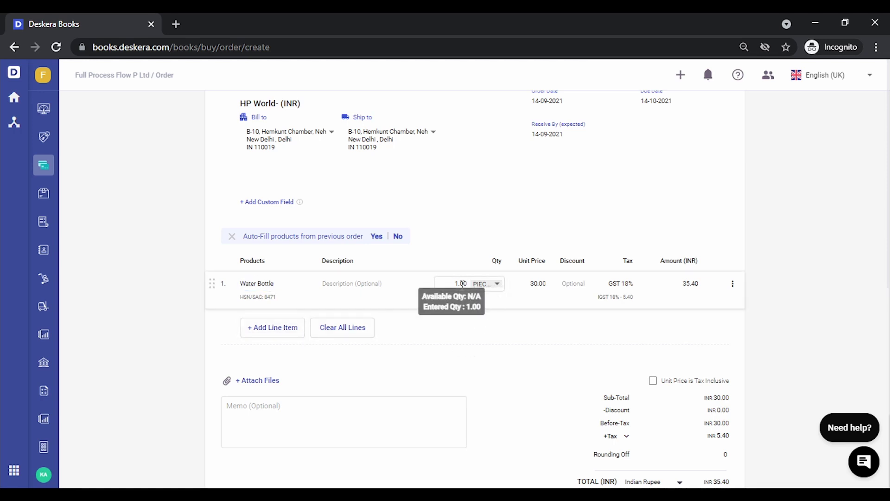
Switch the Water Bottle line's unit from Carton to BOX, giving 100 PIECES at 3,000.00
{"action": "left_click", "coordinate": [489, 291]}
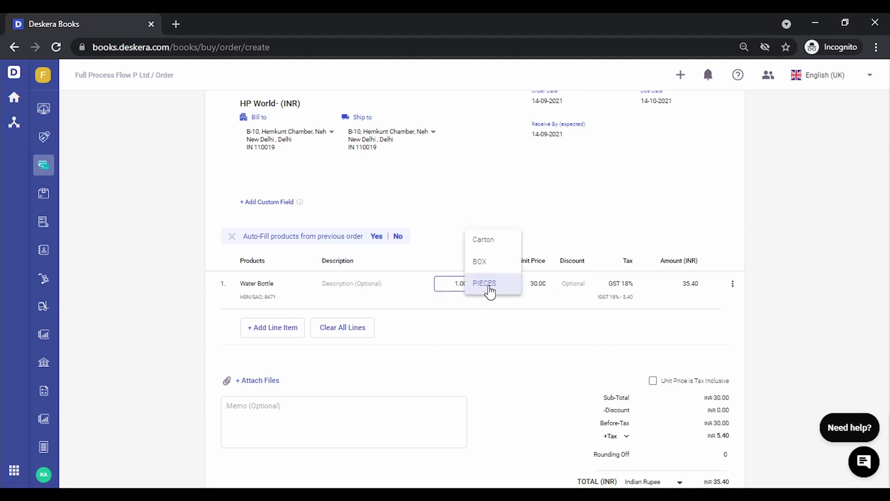
{"action": "left_click", "coordinate": [498, 245]}
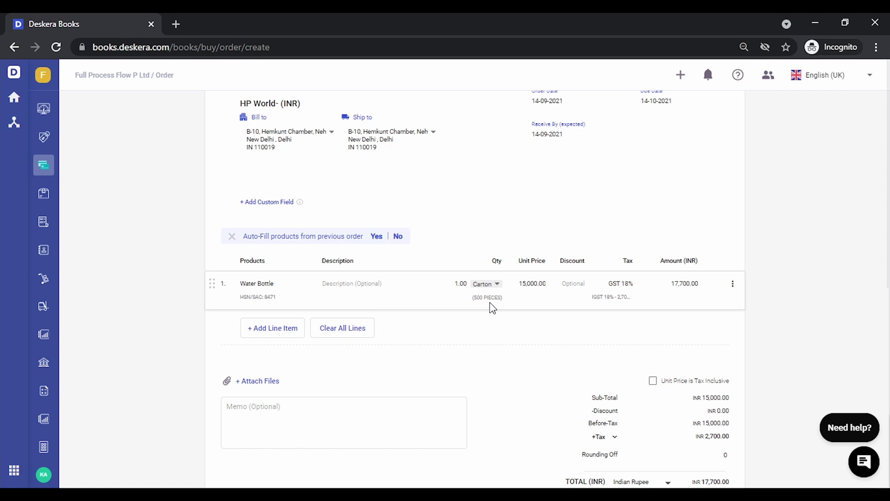
{"action": "left_click", "coordinate": [533, 283]}
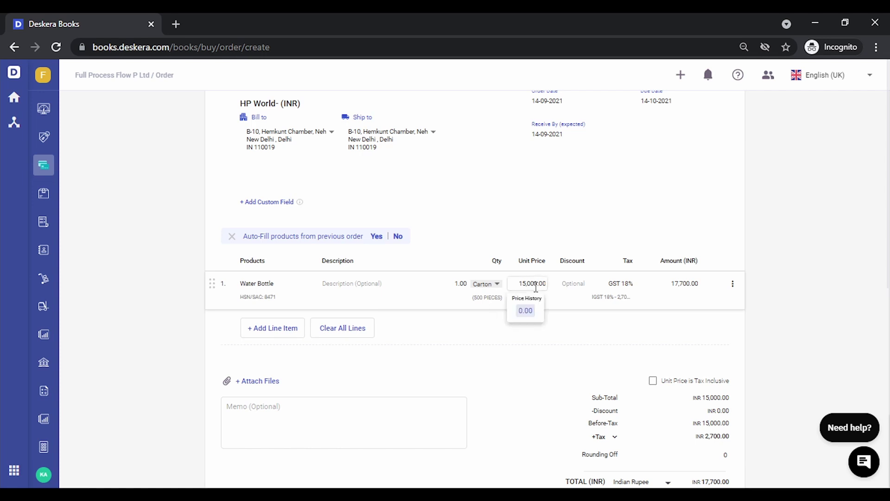
{"action": "left_click", "coordinate": [453, 341]}
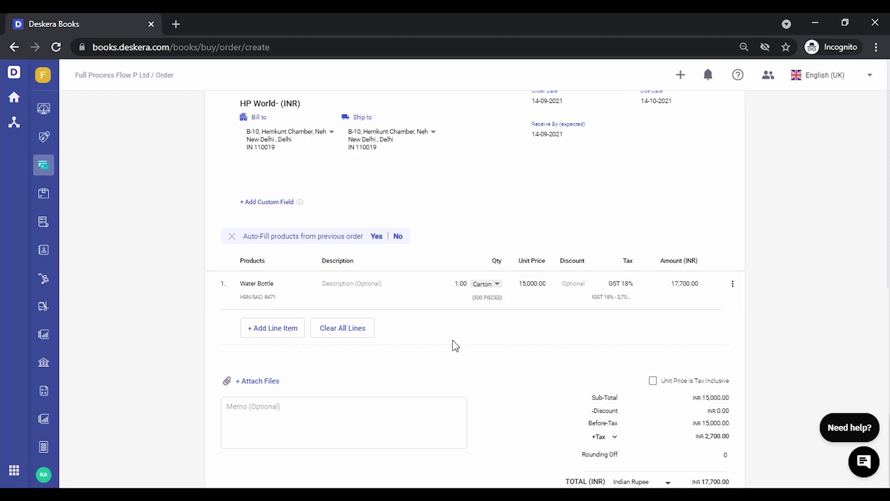
{"action": "left_click", "coordinate": [495, 285]}
{"action": "left_click", "coordinate": [497, 306]}
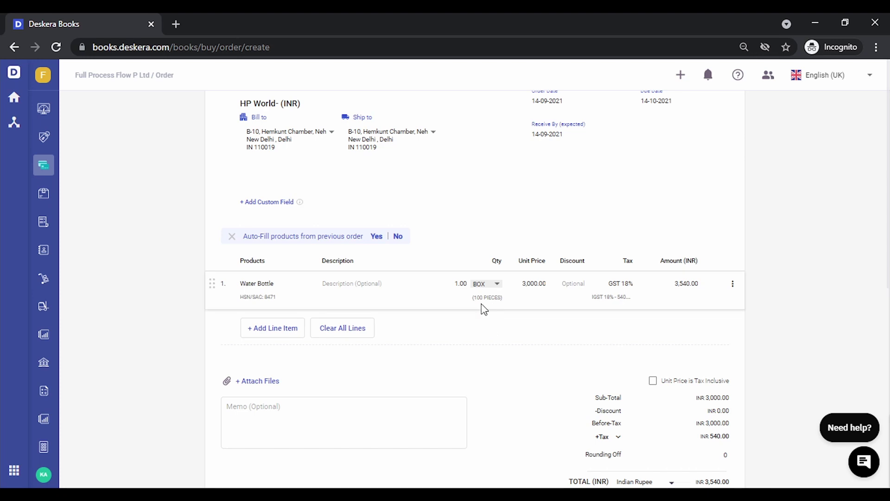
{"action": "left_click", "coordinate": [493, 284]}
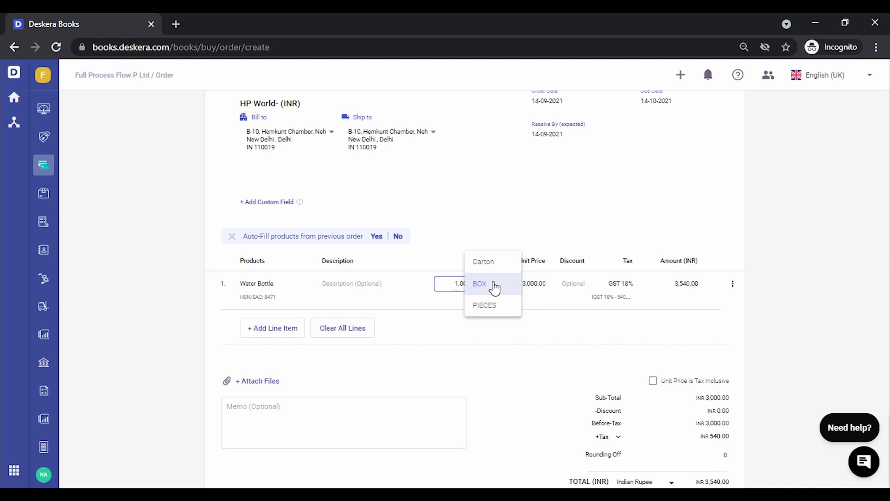
{"action": "left_click", "coordinate": [495, 288]}
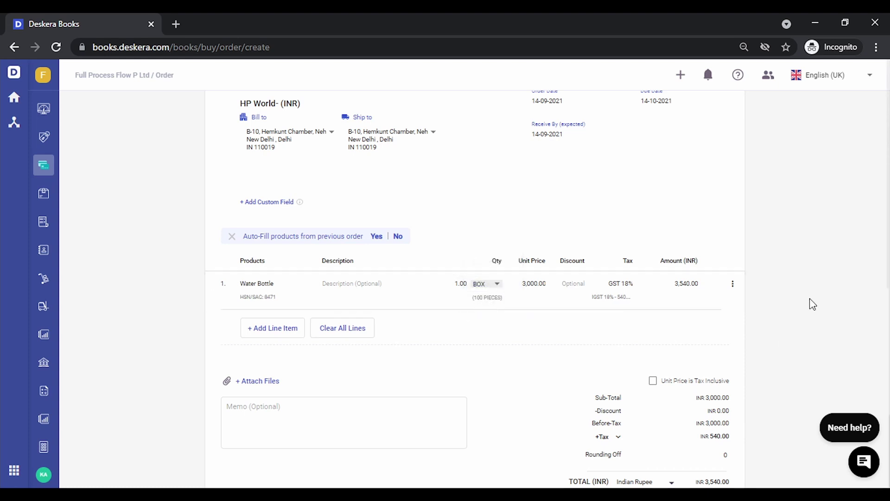
{"action": "scroll", "coordinate": [812, 304], "scroll_direction": "up", "scroll_amount": 3}
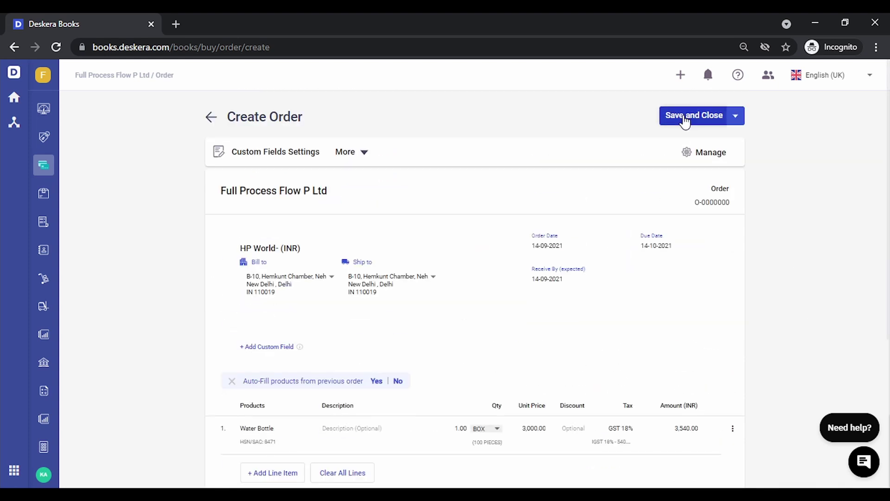
Save the HP World purchase order and reopen it from the Orders list
{"action": "left_click", "coordinate": [684, 118]}
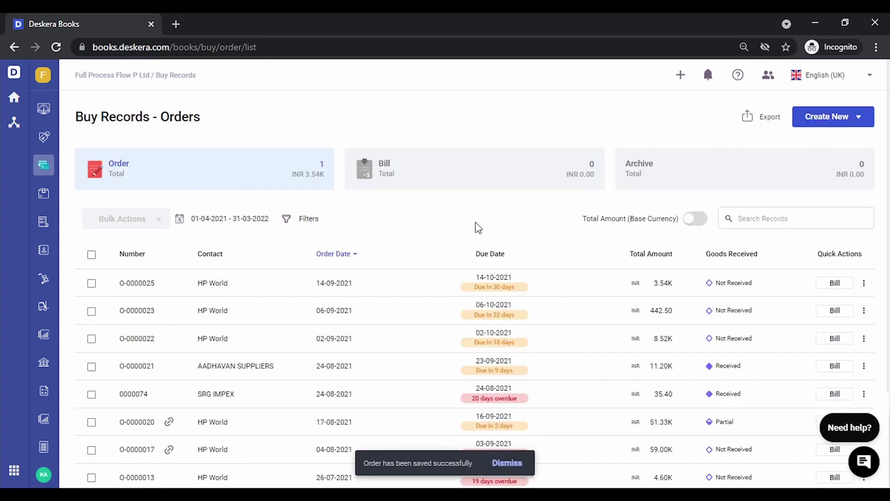
{"action": "left_click", "coordinate": [398, 296]}
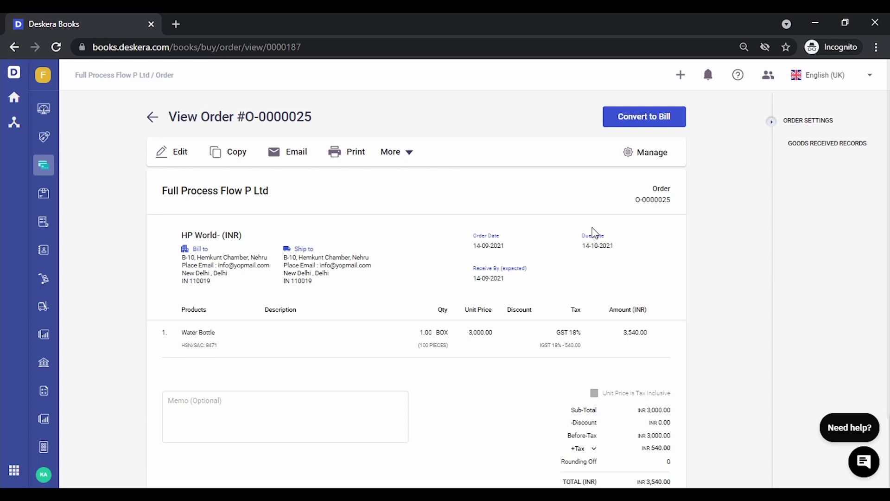
Receive the order's one BOX of Water Bottle into Primary Warehouse
{"action": "left_click", "coordinate": [396, 161]}
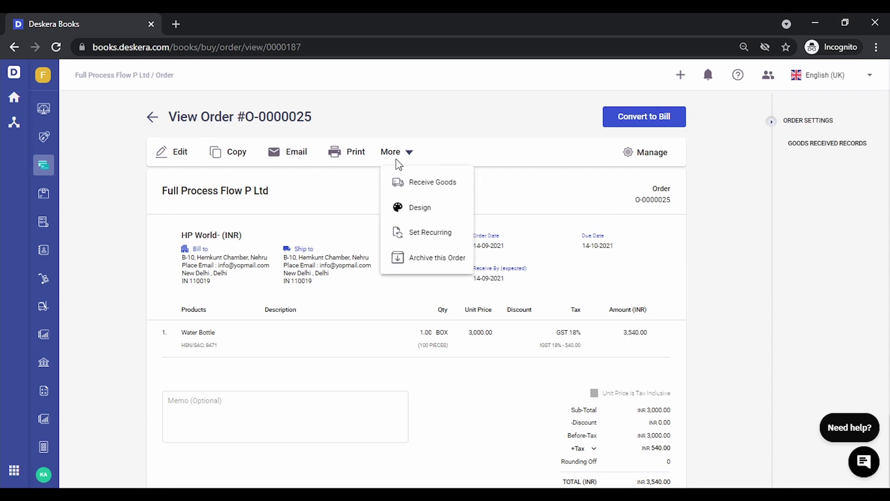
{"action": "left_click", "coordinate": [425, 180]}
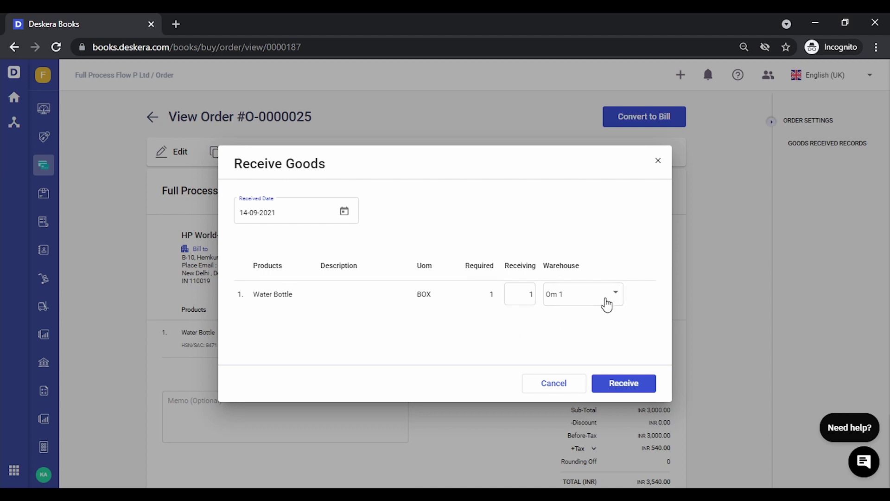
{"action": "left_click", "coordinate": [606, 304]}
{"action": "left_click", "coordinate": [593, 313]}
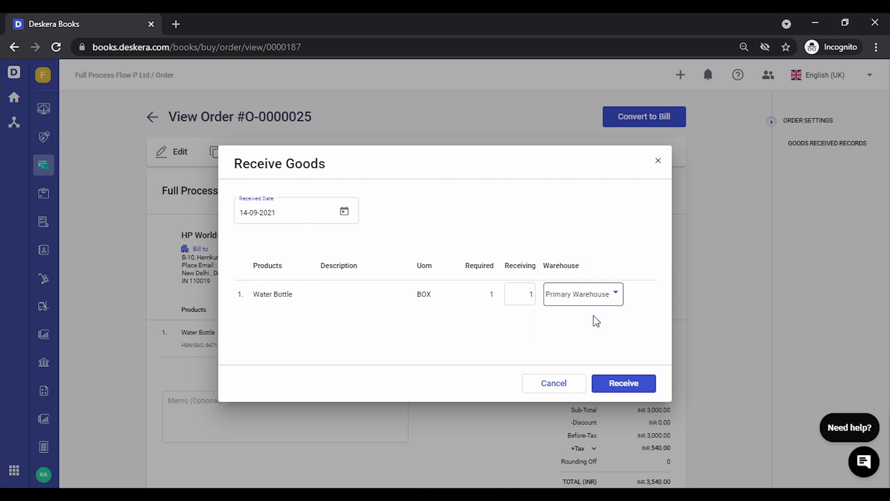
{"action": "left_click", "coordinate": [626, 384]}
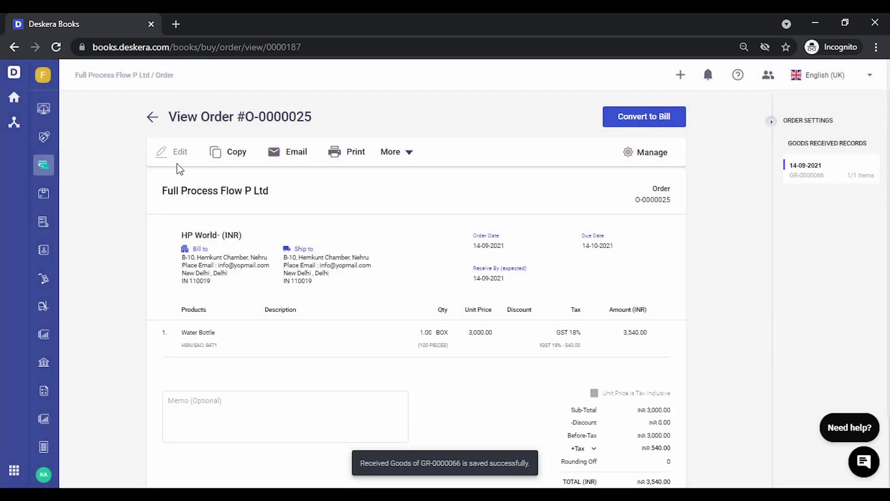
Open the Stock Availability By Warehouse report from the Reports overview
{"action": "left_click", "coordinate": [44, 109]}
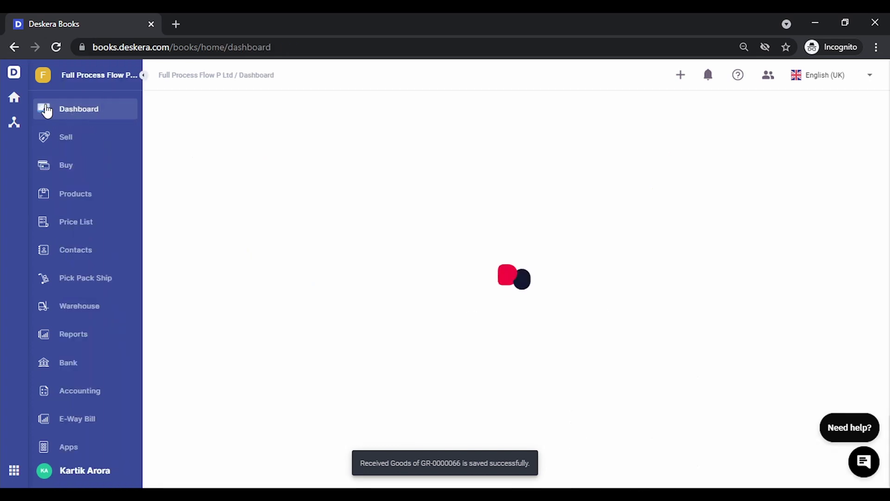
{"action": "left_click", "coordinate": [103, 336]}
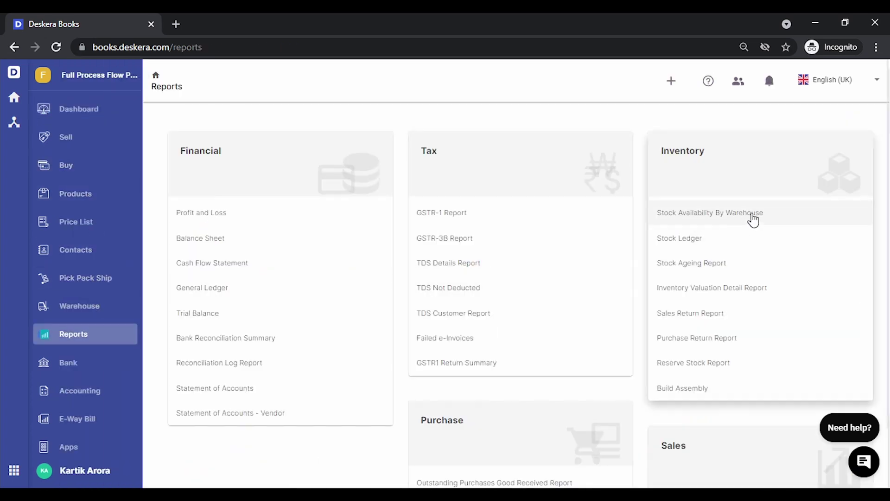
{"action": "left_click", "coordinate": [751, 214]}
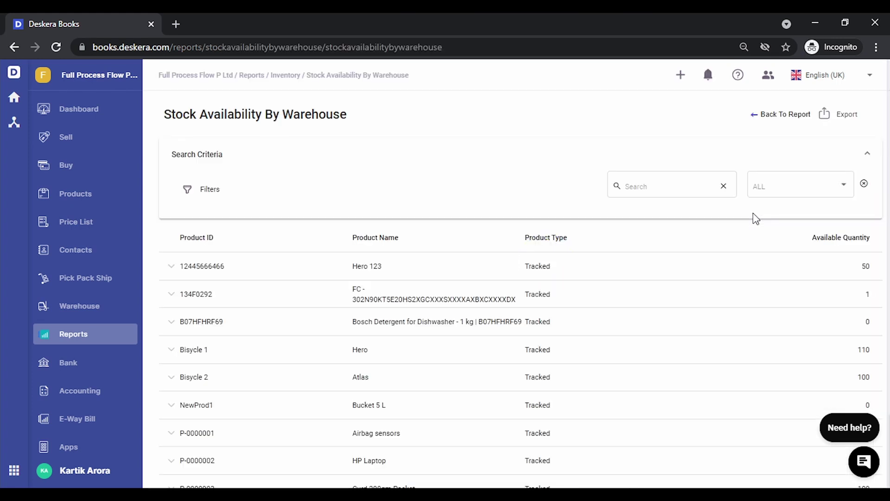
Search the report for the bottle and expand Water Bottle to see 100 units in Primary Warehouse
{"action": "left_click", "coordinate": [660, 184]}
{"action": "type", "text": "water"}
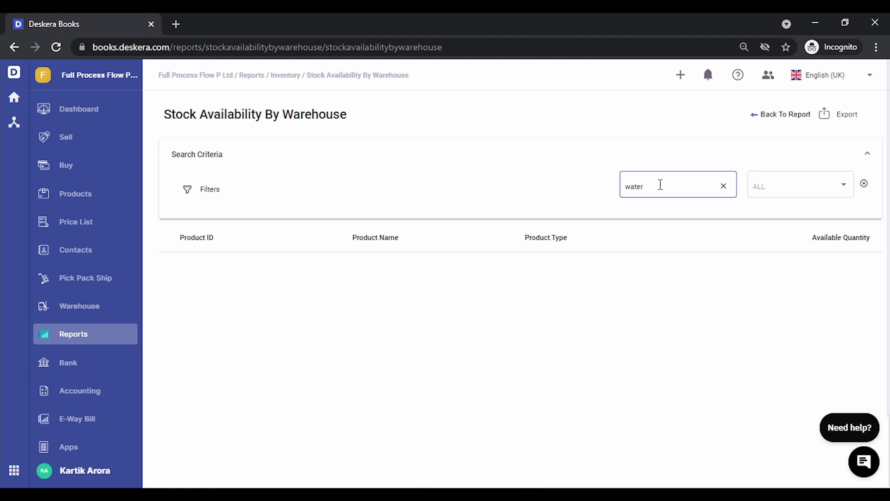
{"action": "key", "text": "ctrl+a"}
{"action": "key", "text": "BackSpace"}
{"action": "type", "text": "B"}
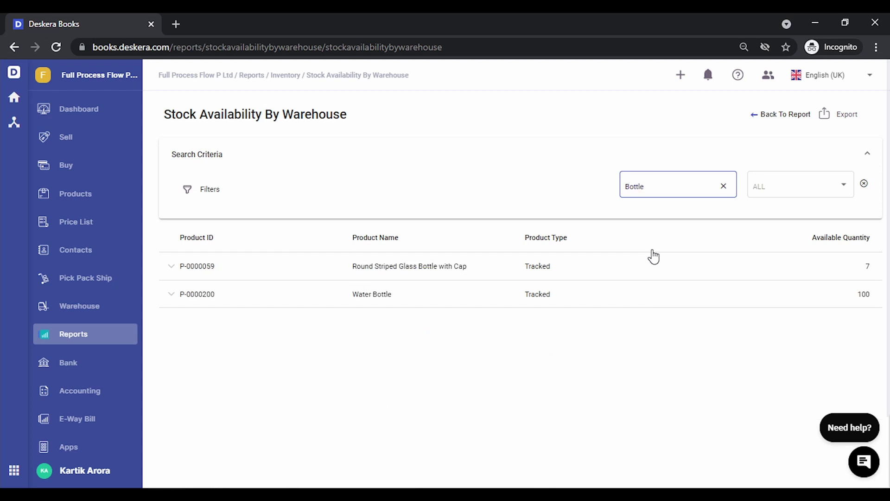
{"action": "left_click", "coordinate": [172, 296]}
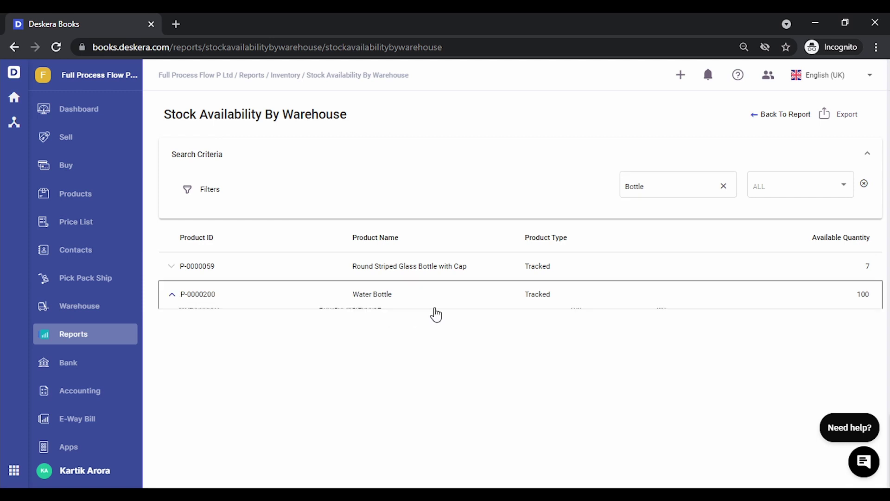
{"action": "mouse_move", "coordinate": [865, 297]}
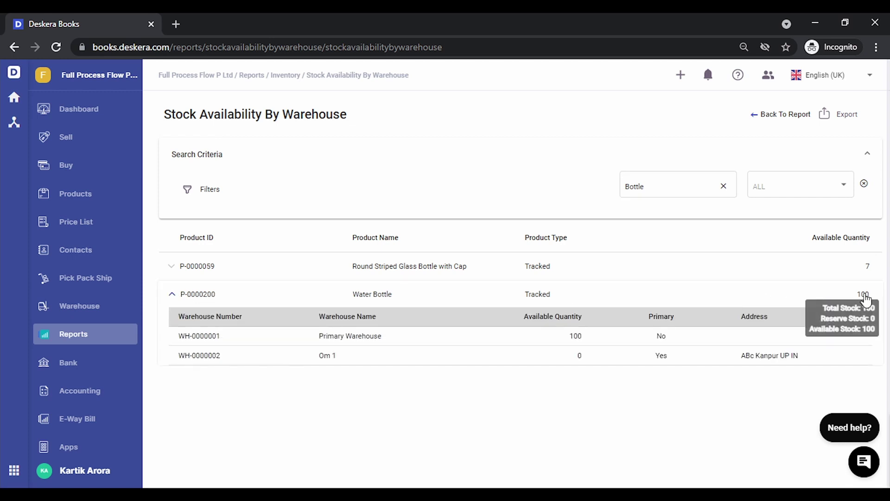
Start a new sales invoice for customer ABB India Ltd
{"action": "left_click", "coordinate": [82, 141]}
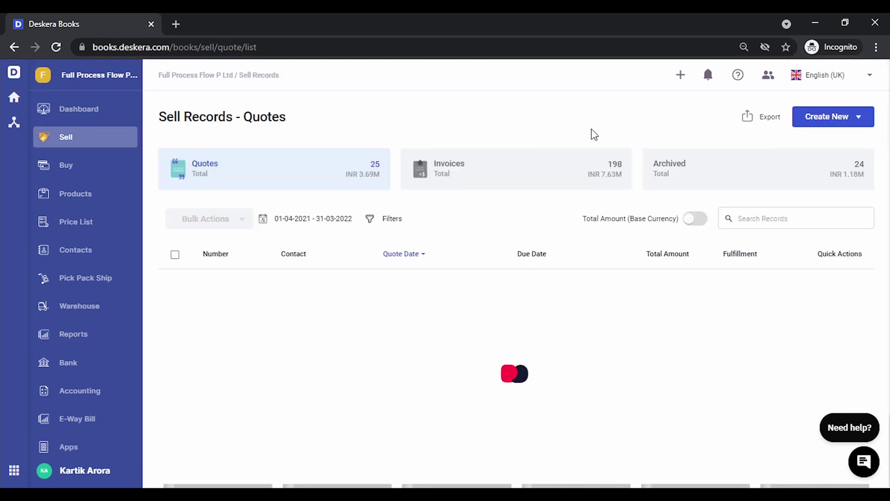
{"action": "left_click", "coordinate": [859, 120]}
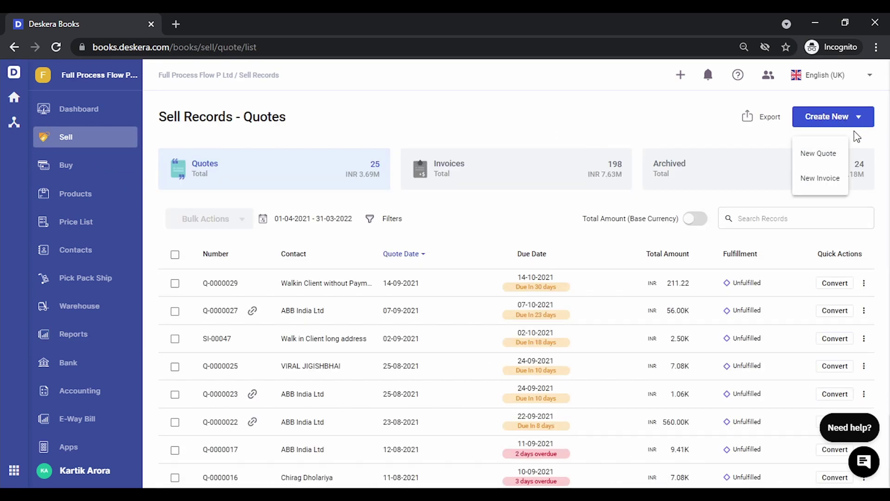
{"action": "left_click", "coordinate": [821, 185]}
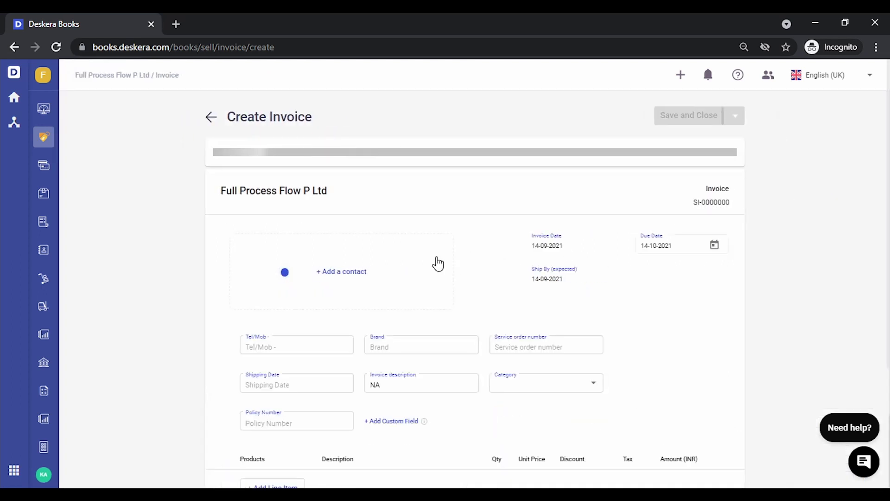
{"action": "left_click", "coordinate": [341, 268]}
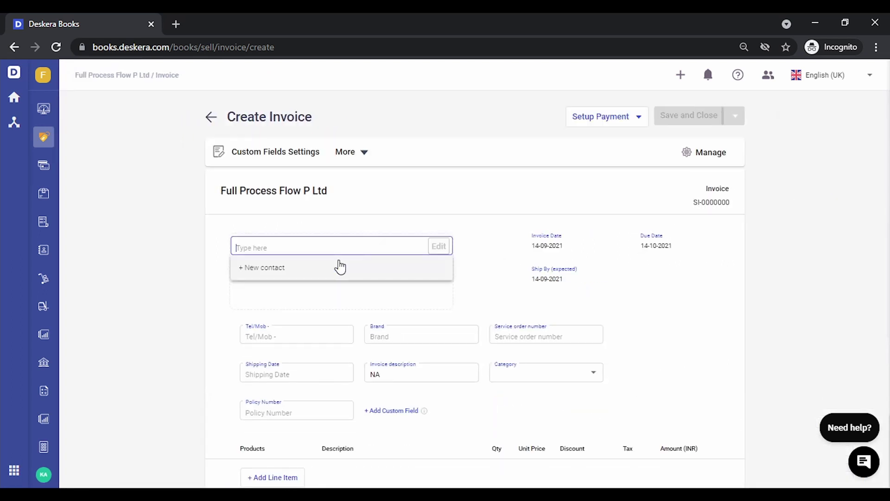
{"action": "type", "text": "abb"}
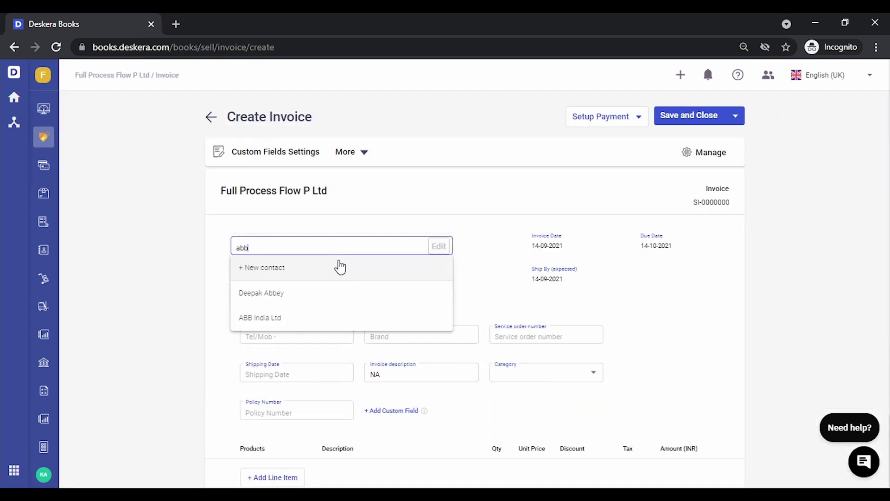
{"action": "left_click", "coordinate": [303, 319]}
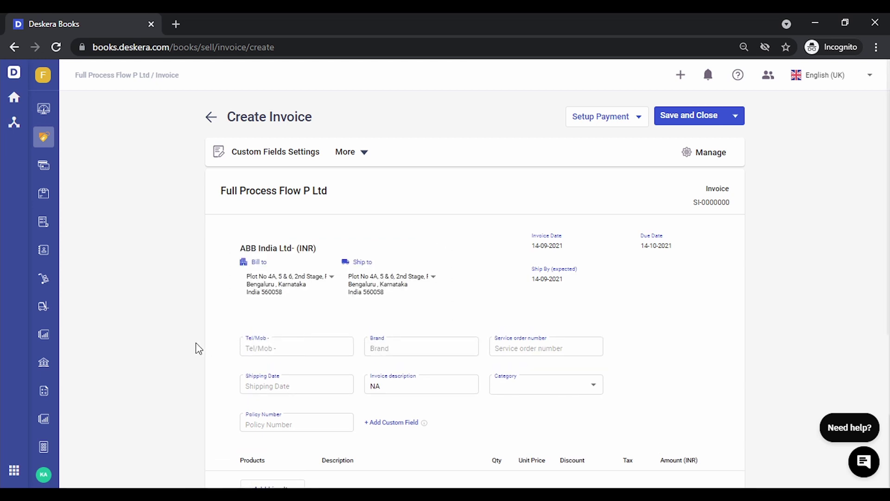
Add a Water Bottle line item to the invoice
{"action": "scroll", "coordinate": [198, 348], "scroll_direction": "down", "scroll_amount": 3}
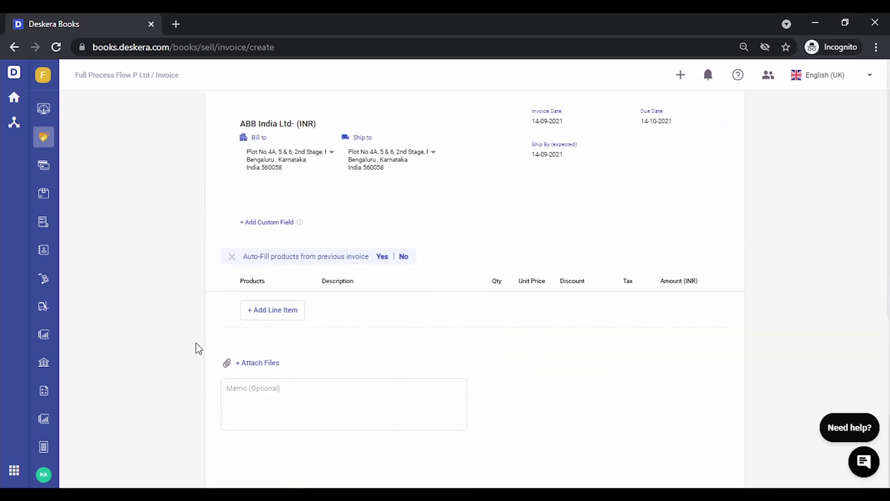
{"action": "left_click", "coordinate": [278, 307]}
{"action": "type", "text": "water"}
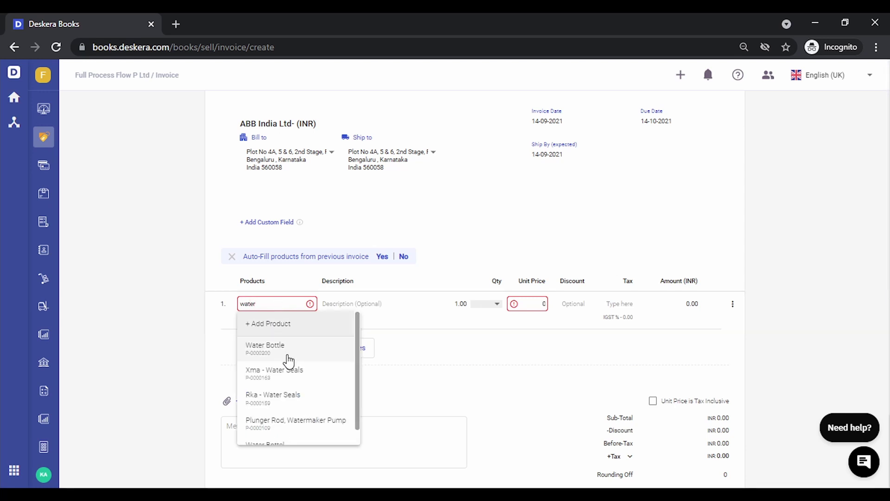
{"action": "left_click", "coordinate": [287, 353]}
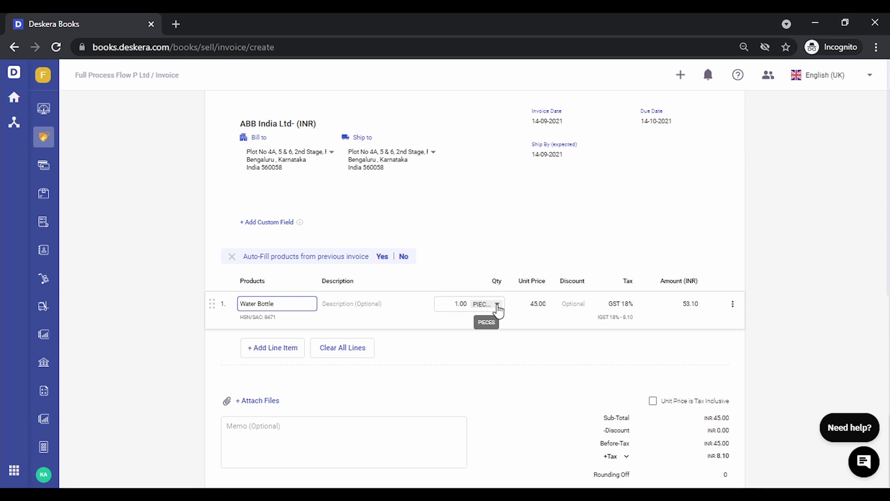
Keep the Water Bottle line in PIECES and set its quantity to 40, amount 2,124.00
{"action": "left_click", "coordinate": [497, 305]}
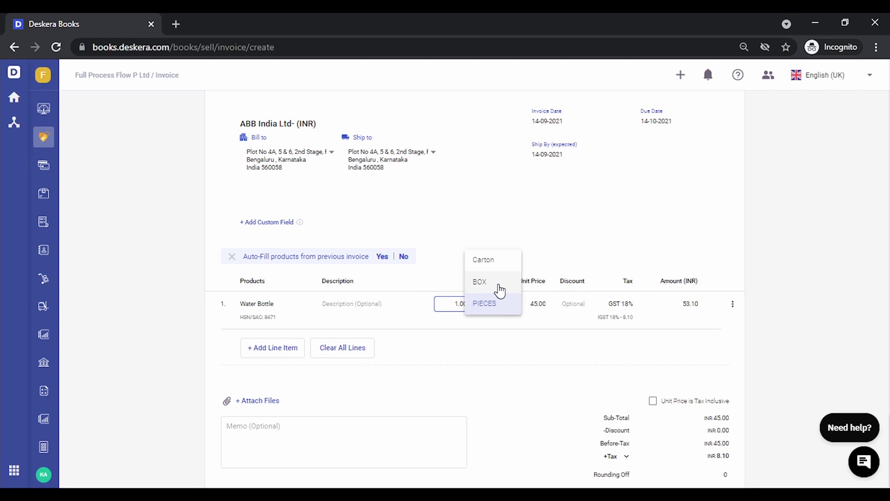
{"action": "left_click", "coordinate": [498, 282]}
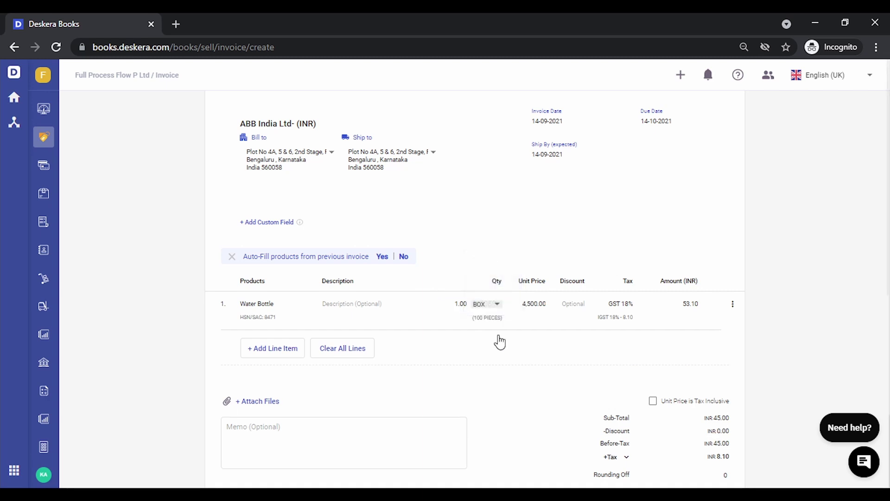
{"action": "left_click", "coordinate": [495, 305]}
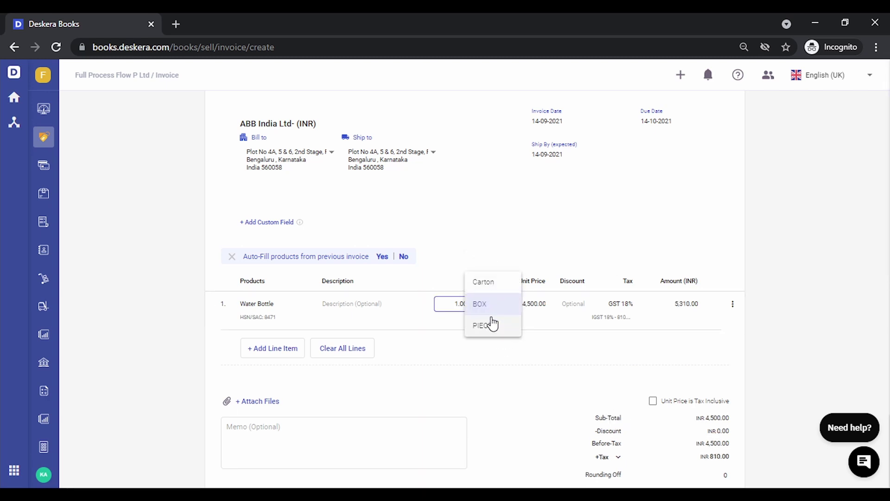
{"action": "left_click", "coordinate": [490, 323]}
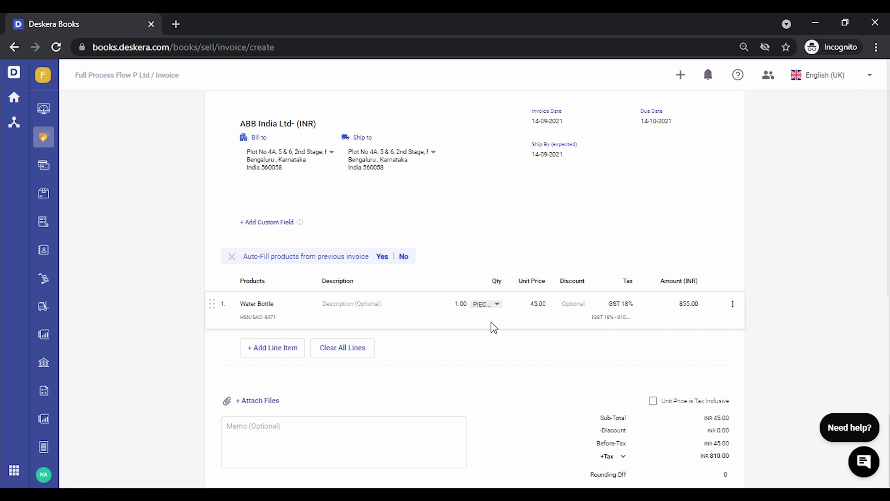
{"action": "left_click", "coordinate": [458, 305]}
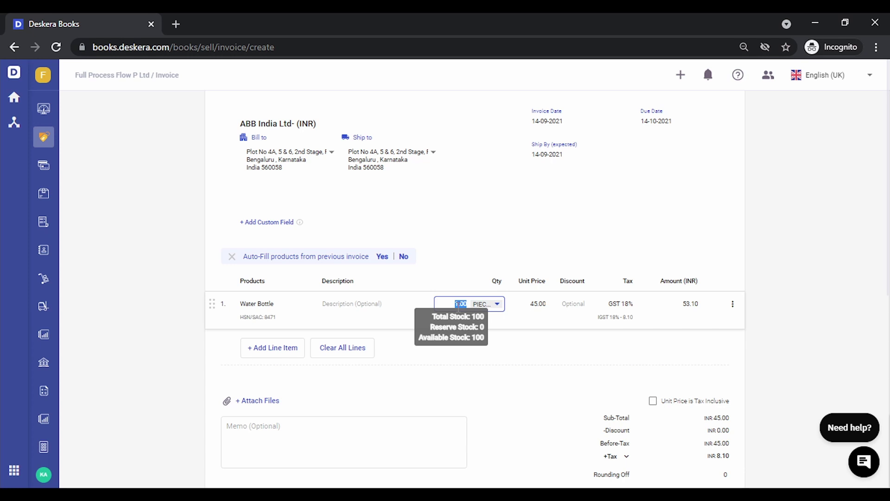
{"action": "type", "text": "40"}
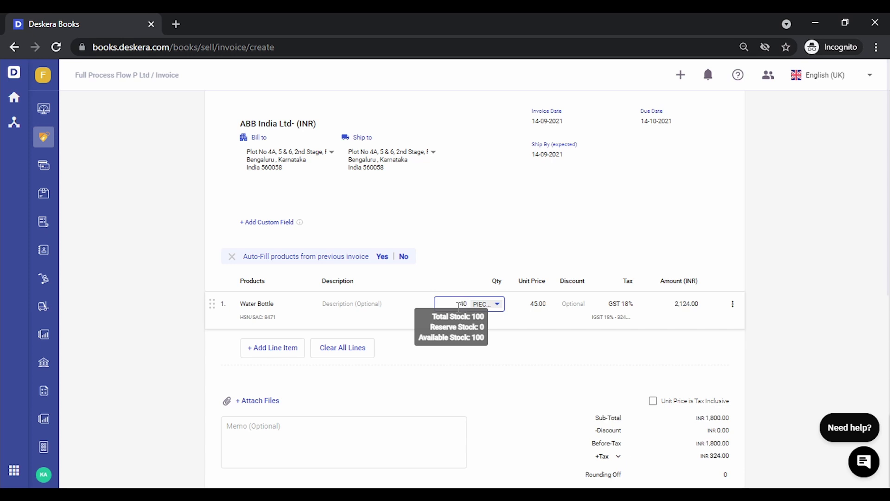
{"action": "left_click", "coordinate": [510, 383]}
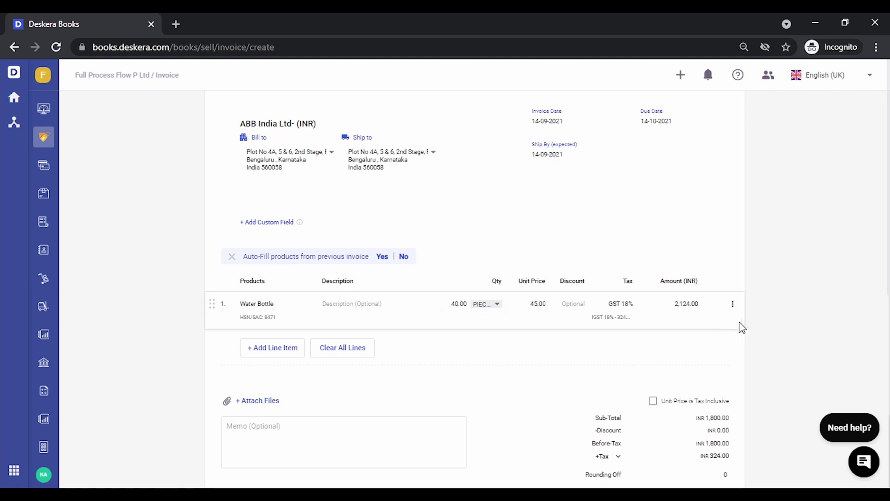
{"action": "scroll", "coordinate": [743, 337], "scroll_direction": "up", "scroll_amount": 3}
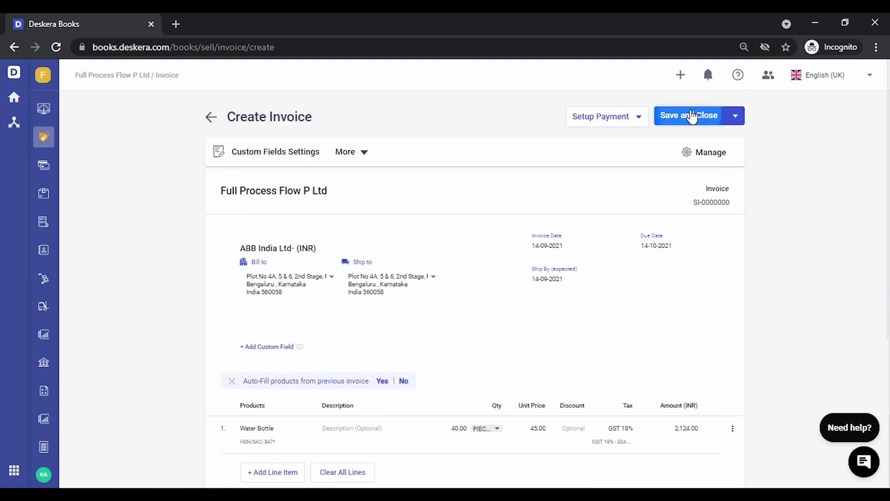
Save invoice SI-0000137 and directly fulfil its 40 Water Bottle pieces from Primary Warehouse
{"action": "left_click", "coordinate": [690, 116]}
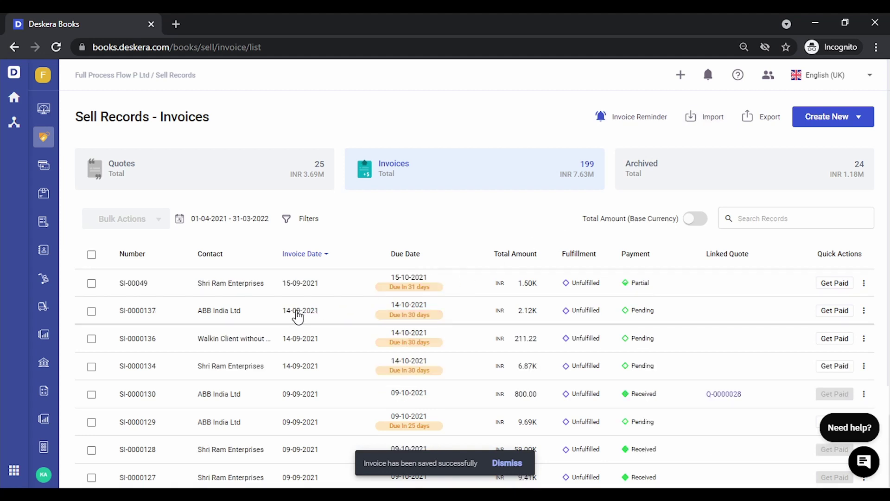
{"action": "left_click", "coordinate": [298, 316]}
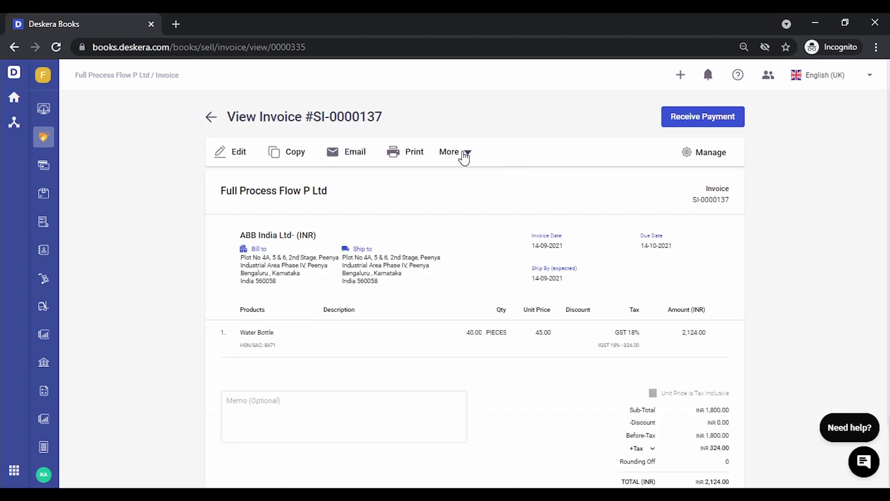
{"action": "left_click", "coordinate": [464, 155]}
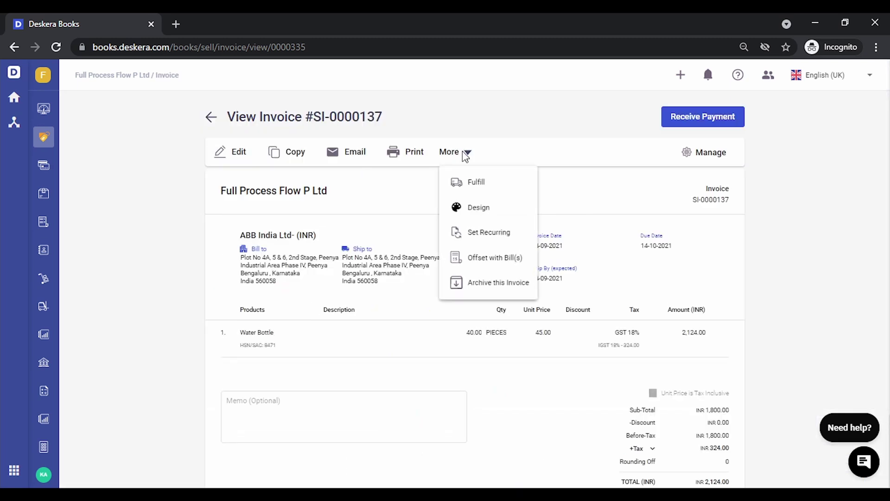
{"action": "left_click", "coordinate": [490, 182]}
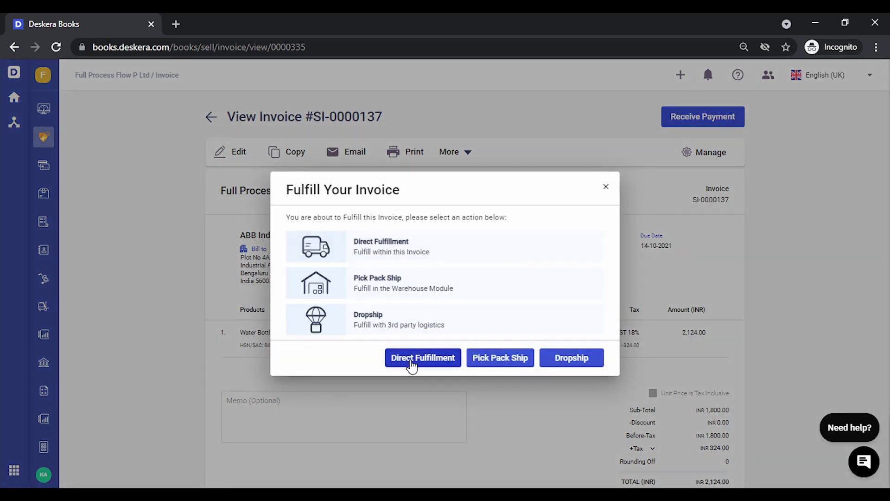
{"action": "left_click", "coordinate": [411, 366]}
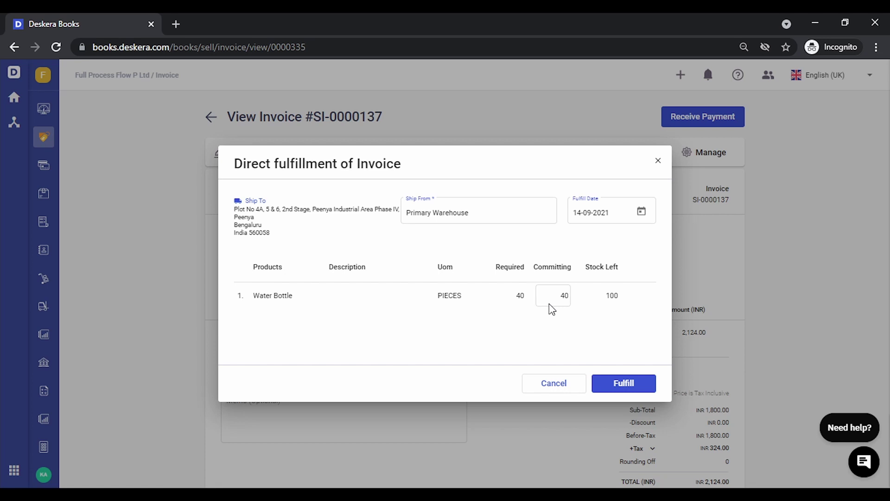
{"action": "left_click", "coordinate": [627, 388]}
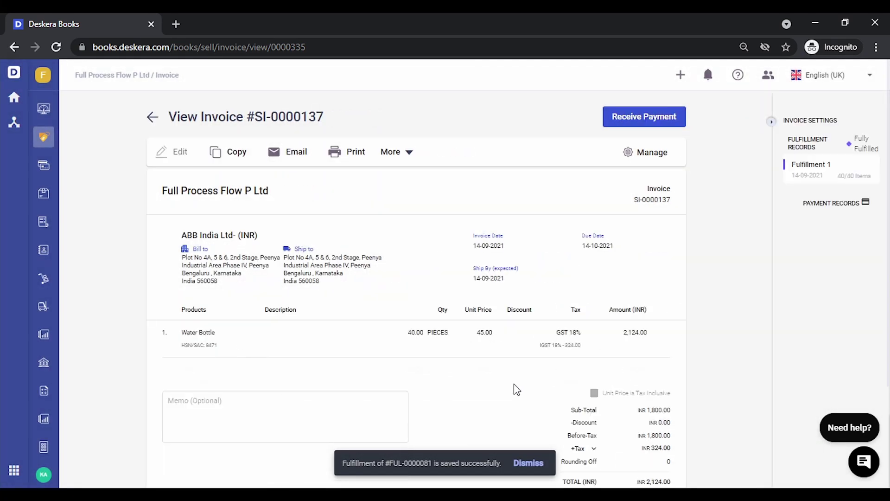
Confirm in the Products list that Water Bottle's available stock is 60.00, then return to the dashboard
{"action": "left_click", "coordinate": [44, 109]}
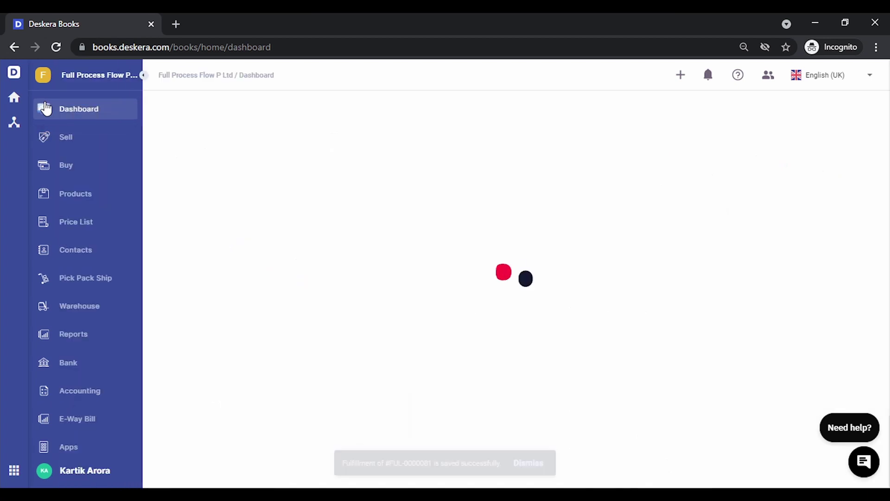
{"action": "left_click", "coordinate": [83, 203]}
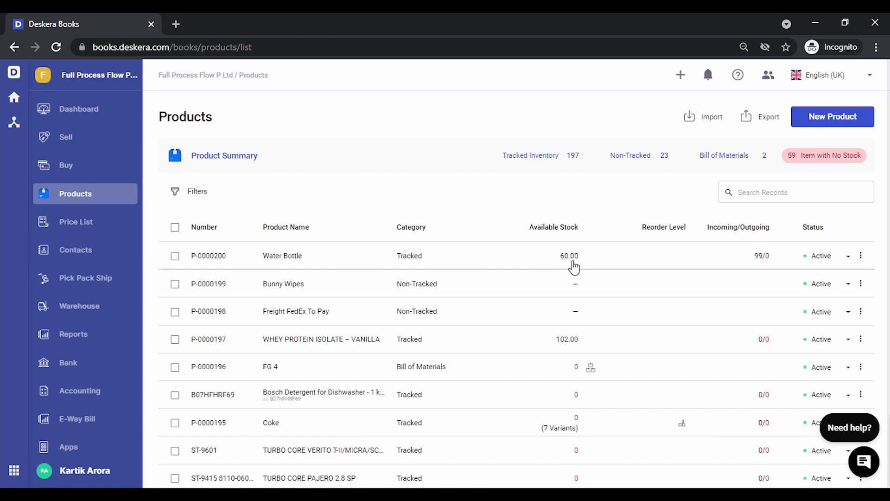
{"action": "left_click", "coordinate": [88, 110]}
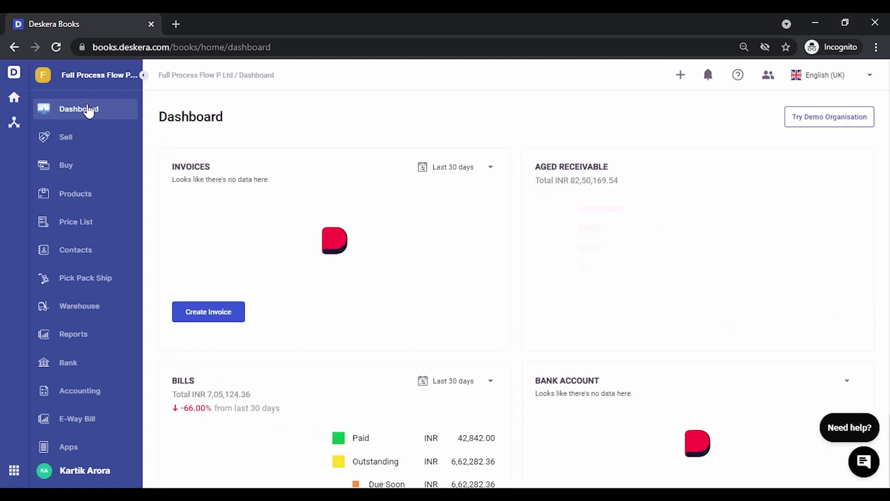